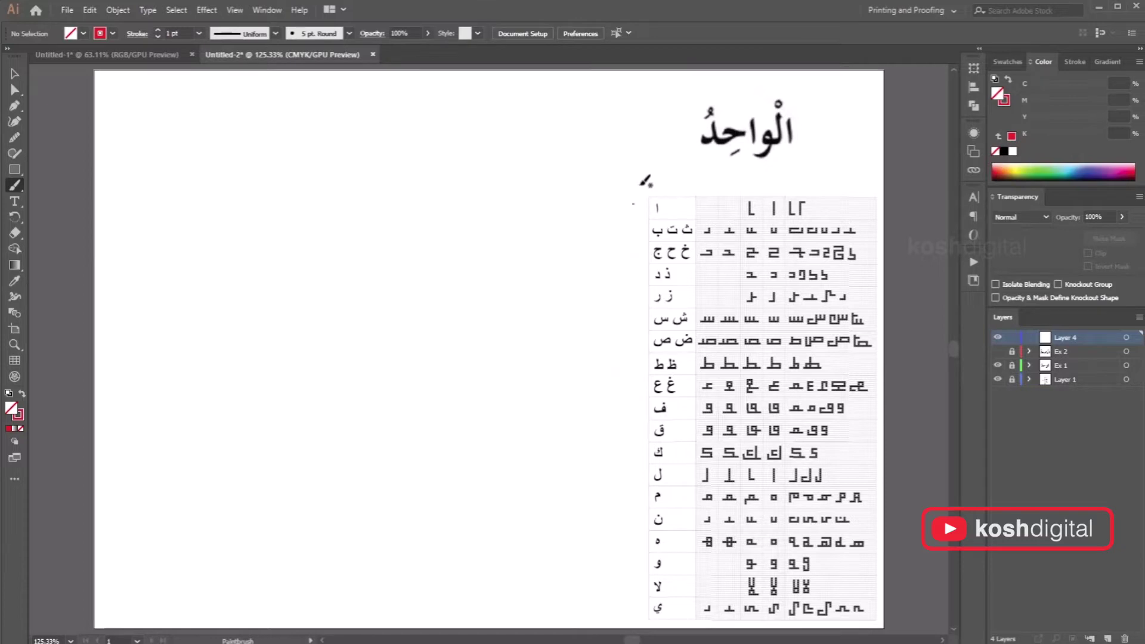
Draw red arrows and circles on the letter table (ا, ق, ل, ز), then delete them
{"action": "left_click_drag", "start_coordinate": [646, 161], "coordinate": [656, 185]}
{"action": "left_click_drag", "start_coordinate": [819, 161], "coordinate": [805, 186]}
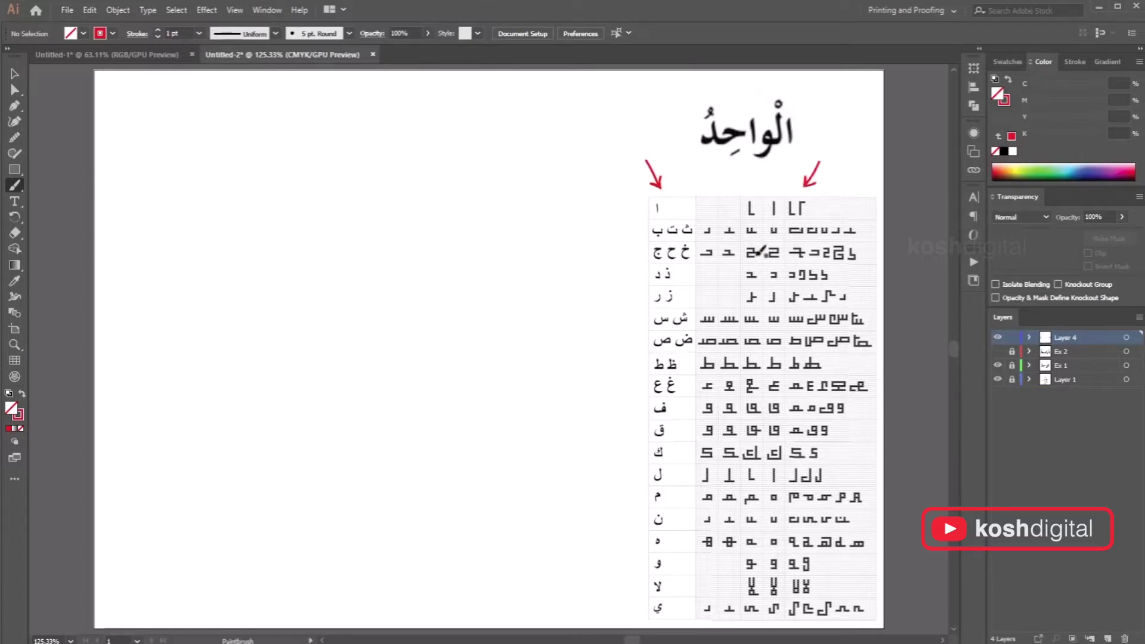
{"action": "mouse_move", "coordinate": [675, 195]}
{"action": "left_mouse_down"}
{"action": "mouse_move", "coordinate": [645, 215]}
{"action": "mouse_move", "coordinate": [674, 197]}
{"action": "mouse_move", "coordinate": [732, 204]}
{"action": "mouse_move", "coordinate": [725, 212]}
{"action": "mouse_move", "coordinate": [799, 194]}
{"action": "mouse_move", "coordinate": [759, 195]}
{"action": "left_mouse_up"}
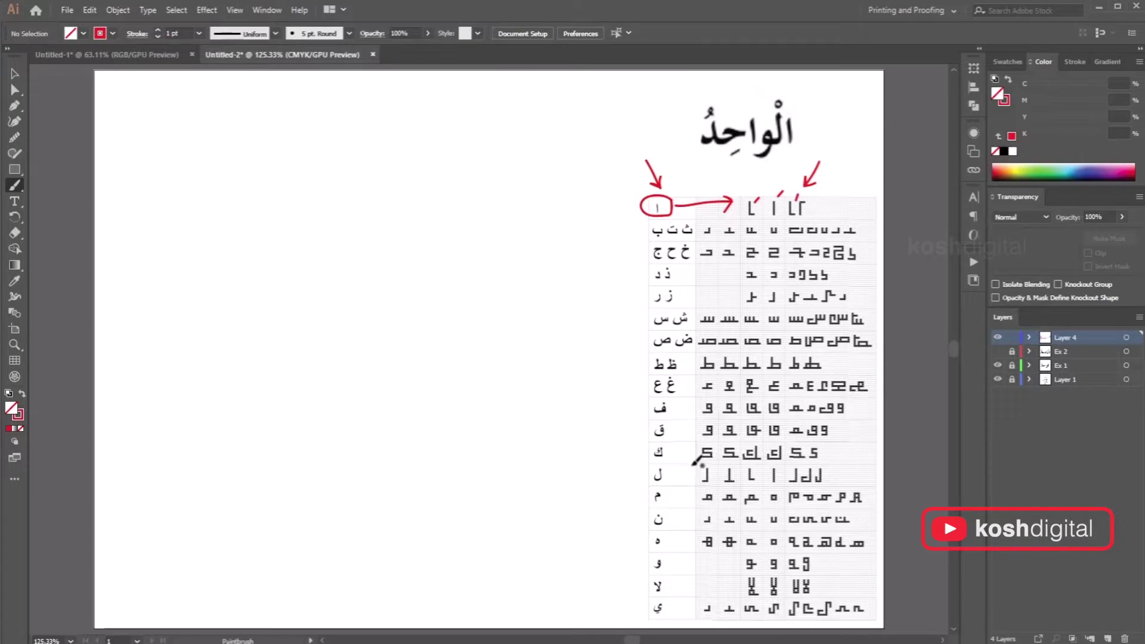
{"action": "mouse_move", "coordinate": [672, 420]}
{"action": "left_mouse_down"}
{"action": "mouse_move", "coordinate": [656, 442]}
{"action": "mouse_move", "coordinate": [674, 421]}
{"action": "mouse_move", "coordinate": [740, 416]}
{"action": "left_mouse_up"}
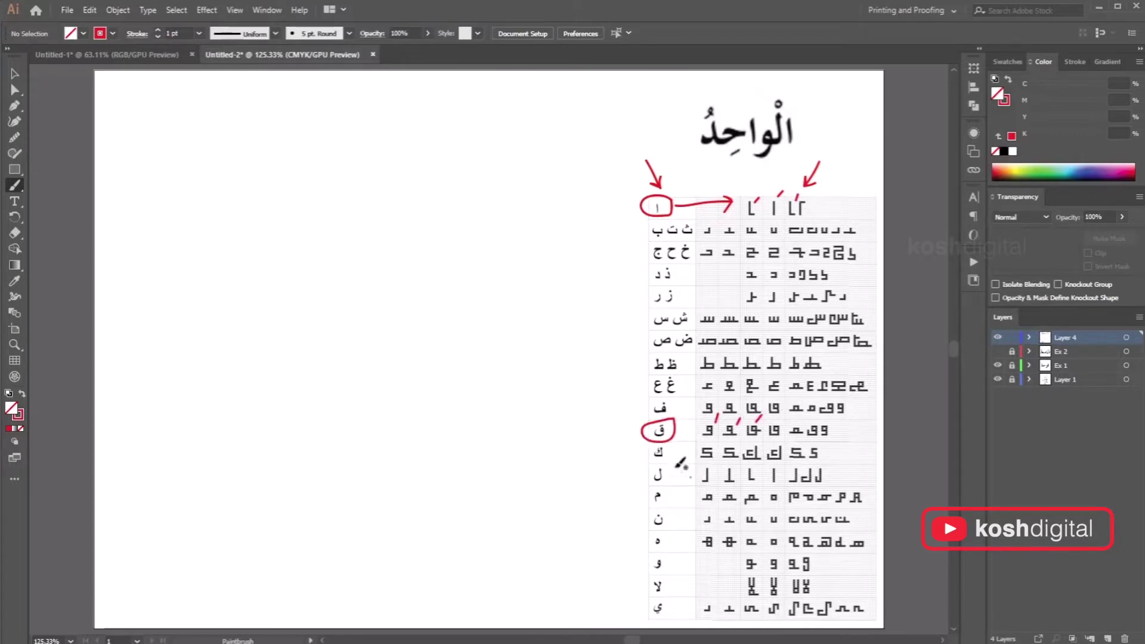
{"action": "left_click_drag", "start_coordinate": [668, 474], "coordinate": [696, 472]}
{"action": "left_click_drag", "start_coordinate": [679, 298], "coordinate": [721, 297]}
{"action": "key", "text": "ctrl+a"}
{"action": "key", "text": "Delete"}
Underline and circle the title الواحد, sketch a square frame, then clear the scribbles
{"action": "mouse_move", "coordinate": [753, 167]}
{"action": "left_mouse_down"}
{"action": "mouse_move", "coordinate": [806, 162]}
{"action": "mouse_move", "coordinate": [696, 165]}
{"action": "left_mouse_up"}
{"action": "mouse_move", "coordinate": [534, 173]}
{"action": "left_mouse_down"}
{"action": "mouse_move", "coordinate": [537, 233]}
{"action": "mouse_move", "coordinate": [585, 239]}
{"action": "mouse_move", "coordinate": [615, 223]}
{"action": "mouse_move", "coordinate": [616, 172]}
{"action": "mouse_move", "coordinate": [536, 172]}
{"action": "left_mouse_up"}
{"action": "mouse_move", "coordinate": [801, 94]}
{"action": "left_mouse_down"}
{"action": "mouse_move", "coordinate": [745, 119]}
{"action": "mouse_move", "coordinate": [798, 96]}
{"action": "left_mouse_up"}
{"action": "mouse_move", "coordinate": [545, 210]}
{"action": "left_mouse_down"}
{"action": "mouse_move", "coordinate": [582, 201]}
{"action": "mouse_move", "coordinate": [601, 228]}
{"action": "mouse_move", "coordinate": [546, 210]}
{"action": "left_mouse_up"}
{"action": "mouse_move", "coordinate": [733, 106]}
{"action": "left_mouse_down"}
{"action": "mouse_move", "coordinate": [716, 156]}
{"action": "mouse_move", "coordinate": [742, 107]}
{"action": "left_mouse_up"}
{"action": "mouse_move", "coordinate": [545, 178]}
{"action": "left_mouse_down"}
{"action": "mouse_move", "coordinate": [602, 173]}
{"action": "mouse_move", "coordinate": [545, 196]}
{"action": "mouse_move", "coordinate": [587, 268]}
{"action": "mouse_move", "coordinate": [481, 288]}
{"action": "mouse_move", "coordinate": [479, 181]}
{"action": "left_mouse_up"}
{"action": "key", "text": "ctrl+a"}
{"action": "key", "text": "Delete"}
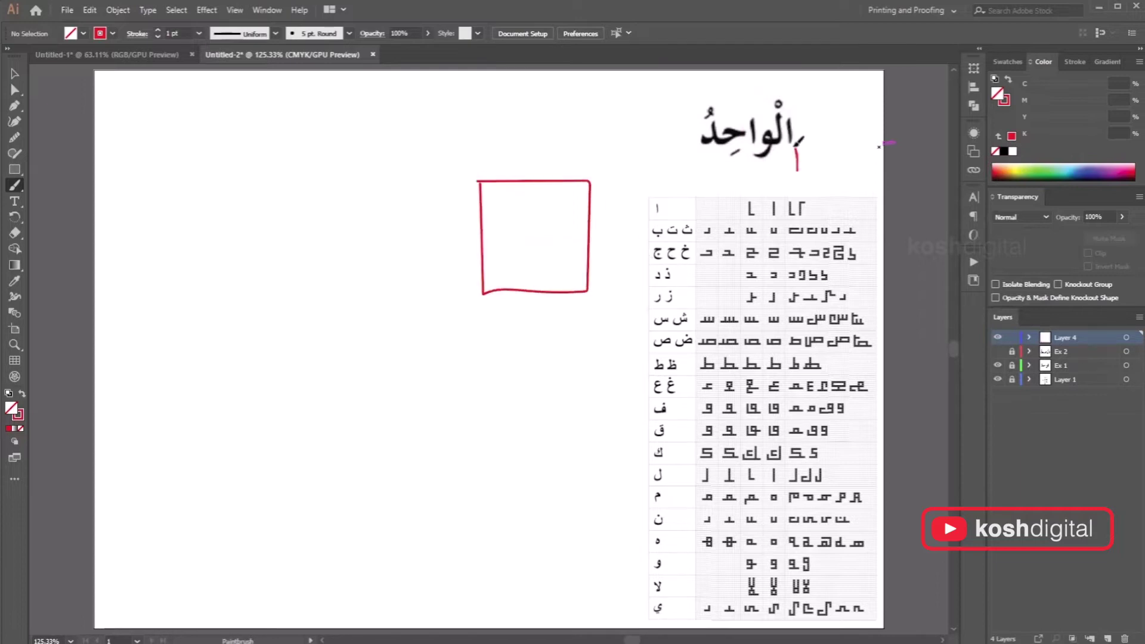
Circle ا and ل in the table and sketch their vertical strokes inside the square
{"action": "left_click_drag", "start_coordinate": [646, 199], "coordinate": [645, 201]}
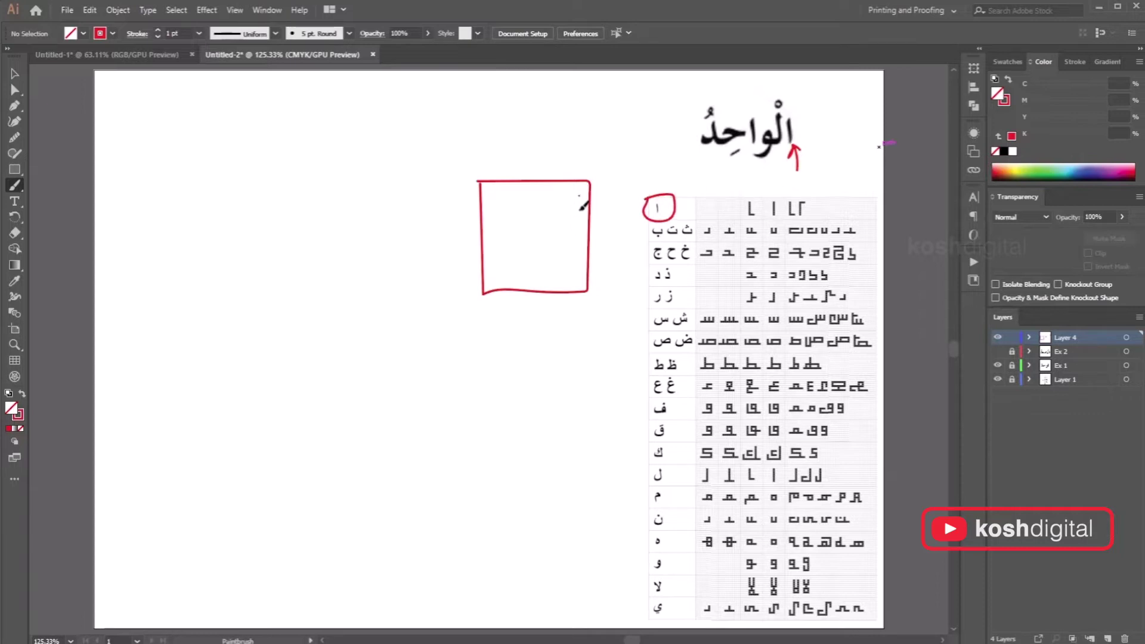
{"action": "left_click_drag", "start_coordinate": [579, 196], "coordinate": [576, 278]}
{"action": "mouse_move", "coordinate": [670, 461]}
{"action": "left_mouse_down"}
{"action": "mouse_move", "coordinate": [652, 485]}
{"action": "mouse_move", "coordinate": [712, 466]}
{"action": "left_mouse_up"}
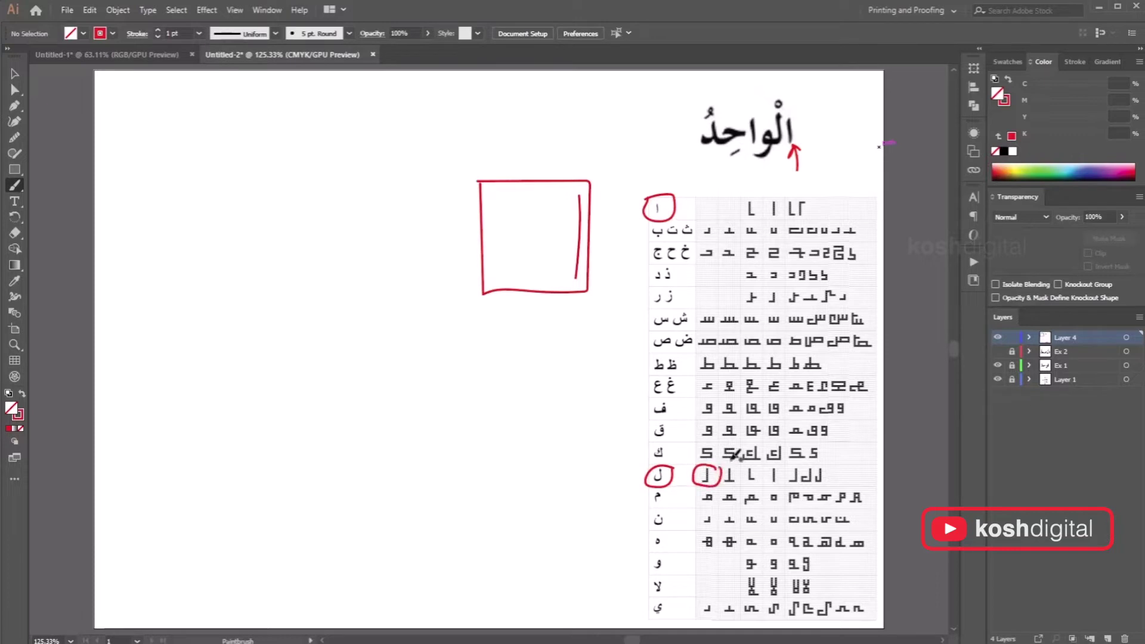
{"action": "mouse_move", "coordinate": [563, 196]}
{"action": "left_mouse_down"}
{"action": "mouse_move", "coordinate": [563, 277]}
{"action": "mouse_move", "coordinate": [546, 276]}
{"action": "left_mouse_up"}
Mark the wāw in the title and table and sketch its base stroke in the square
{"action": "left_click_drag", "start_coordinate": [755, 179], "coordinate": [762, 157]}
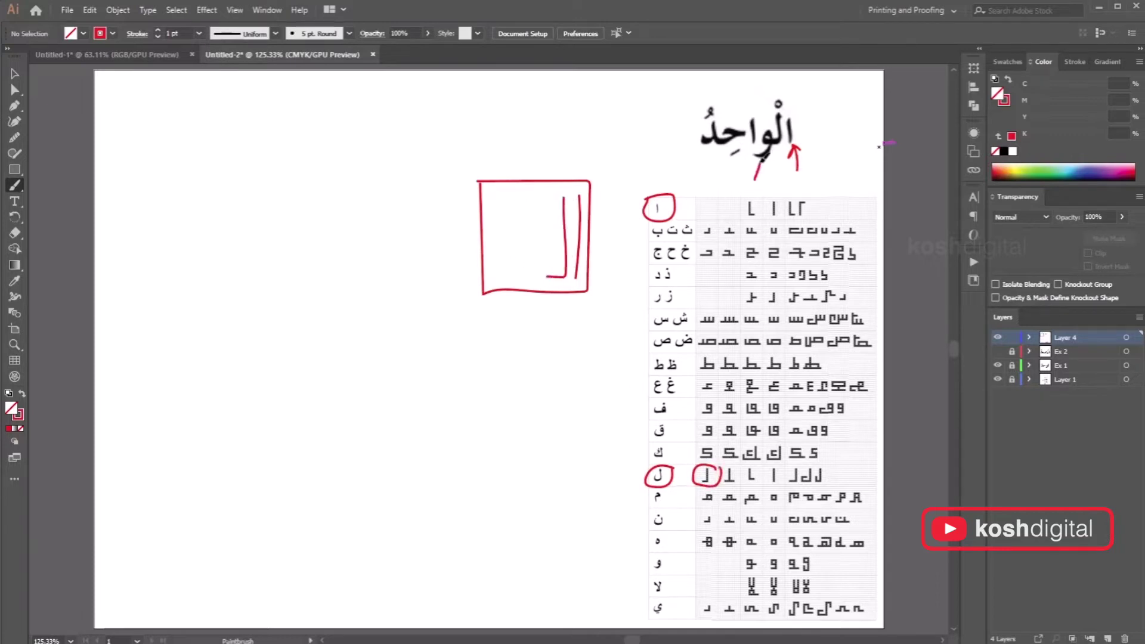
{"action": "left_click_drag", "start_coordinate": [666, 546], "coordinate": [668, 554]}
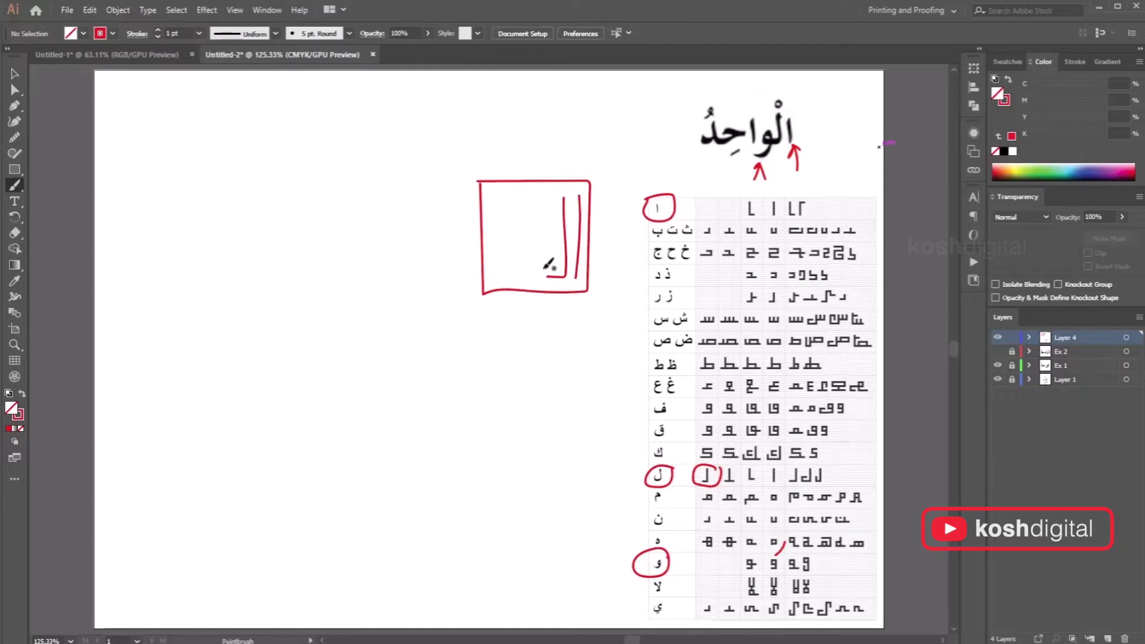
{"action": "mouse_move", "coordinate": [537, 259]}
{"action": "left_mouse_down"}
{"action": "mouse_move", "coordinate": [508, 275]}
{"action": "mouse_move", "coordinate": [546, 261]}
{"action": "left_mouse_up"}
{"action": "mouse_move", "coordinate": [750, 94]}
{"action": "left_mouse_down"}
{"action": "mouse_move", "coordinate": [755, 115]}
{"action": "mouse_move", "coordinate": [762, 106]}
{"action": "left_mouse_up"}
{"action": "left_click_drag", "start_coordinate": [489, 200], "coordinate": [489, 279]}
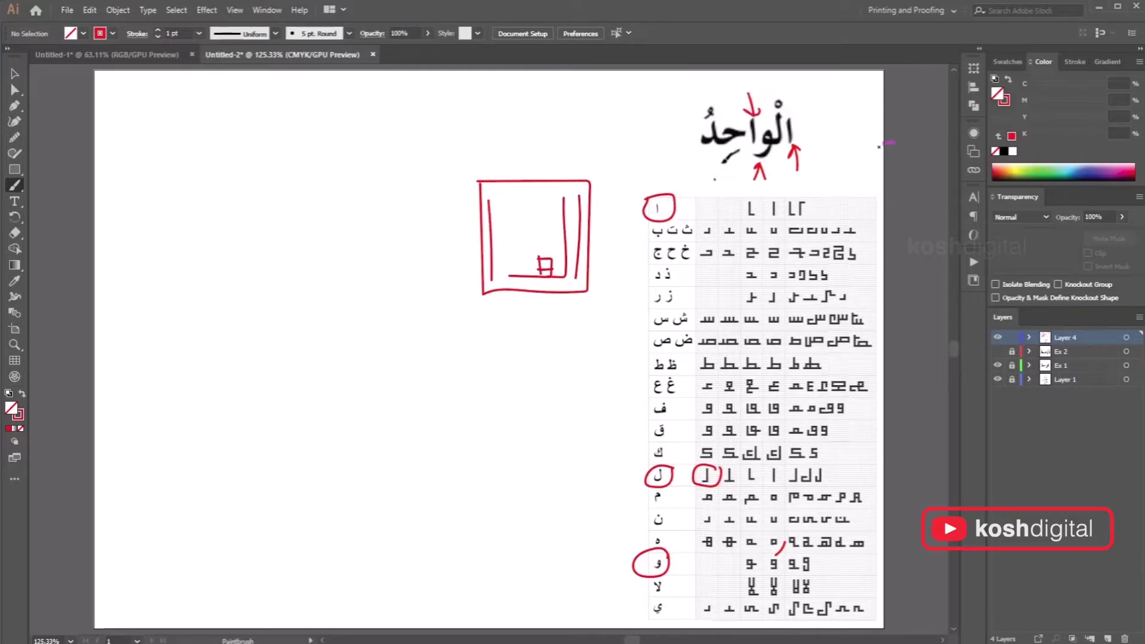
Circle the chosen ح form in the table and sketch its vertical strokes in the square
{"action": "left_click_drag", "start_coordinate": [714, 179], "coordinate": [726, 149]}
{"action": "left_click_drag", "start_coordinate": [716, 159], "coordinate": [728, 159]}
{"action": "mouse_move", "coordinate": [673, 241]}
{"action": "left_mouse_down"}
{"action": "mouse_move", "coordinate": [665, 257]}
{"action": "mouse_move", "coordinate": [675, 245]}
{"action": "mouse_move", "coordinate": [732, 243]}
{"action": "left_mouse_up"}
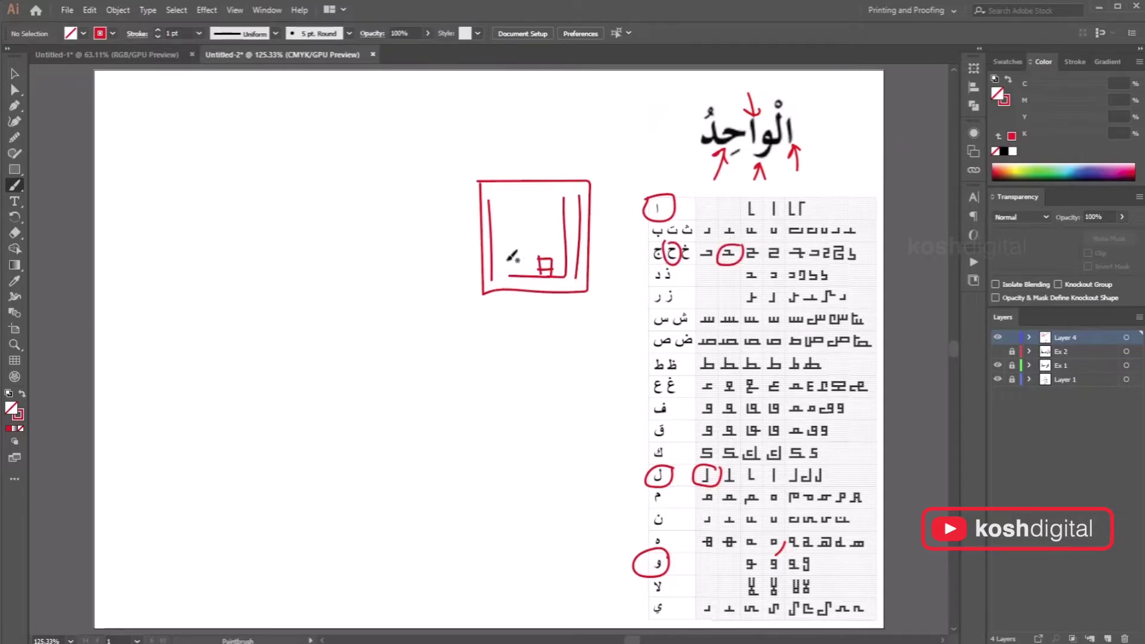
{"action": "left_click_drag", "start_coordinate": [506, 206], "coordinate": [505, 275]}
{"action": "left_click_drag", "start_coordinate": [522, 263], "coordinate": [522, 222]}
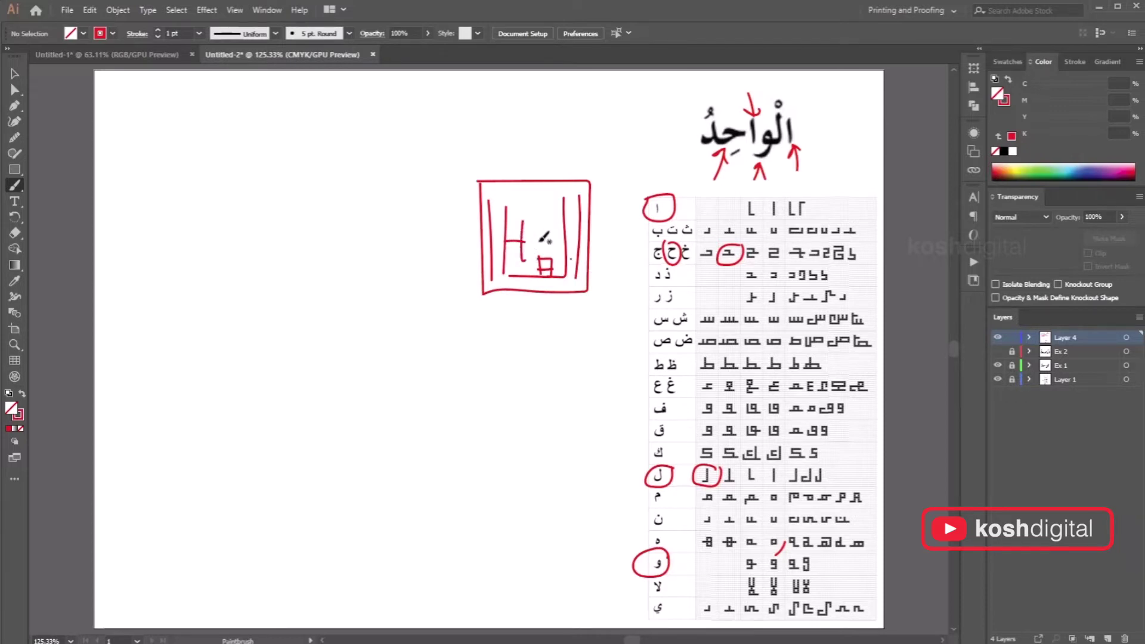
Circle the د form, correcting a mistaken ذ circle, and sketch the final T-shaped letter
{"action": "left_click_drag", "start_coordinate": [678, 96], "coordinate": [701, 116]}
{"action": "mouse_move", "coordinate": [662, 280]}
{"action": "left_mouse_down"}
{"action": "mouse_move", "coordinate": [641, 266]}
{"action": "mouse_move", "coordinate": [647, 290]}
{"action": "left_mouse_up"}
{"action": "key", "text": "ctrl+z"}
{"action": "mouse_move", "coordinate": [739, 270]}
{"action": "left_mouse_down"}
{"action": "mouse_move", "coordinate": [758, 284]}
{"action": "mouse_move", "coordinate": [769, 268]}
{"action": "mouse_move", "coordinate": [739, 266]}
{"action": "left_mouse_up"}
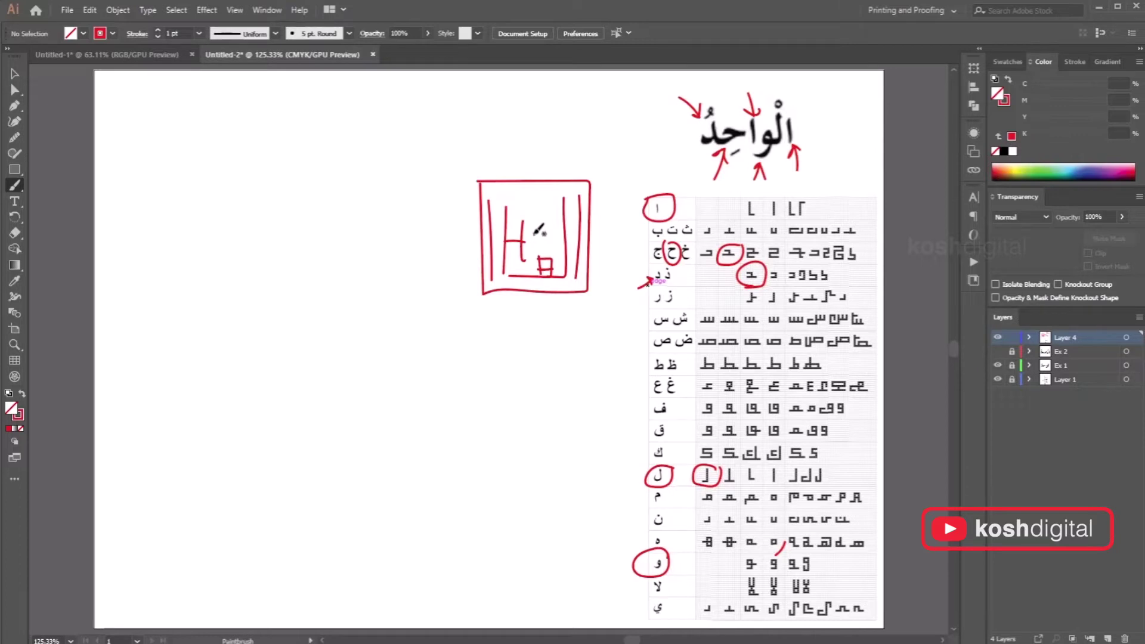
{"action": "mouse_move", "coordinate": [530, 230]}
{"action": "left_mouse_down"}
{"action": "mouse_move", "coordinate": [530, 206]}
{"action": "mouse_move", "coordinate": [545, 194]}
{"action": "left_mouse_up"}
{"action": "left_click_drag", "start_coordinate": [553, 202], "coordinate": [507, 204]}
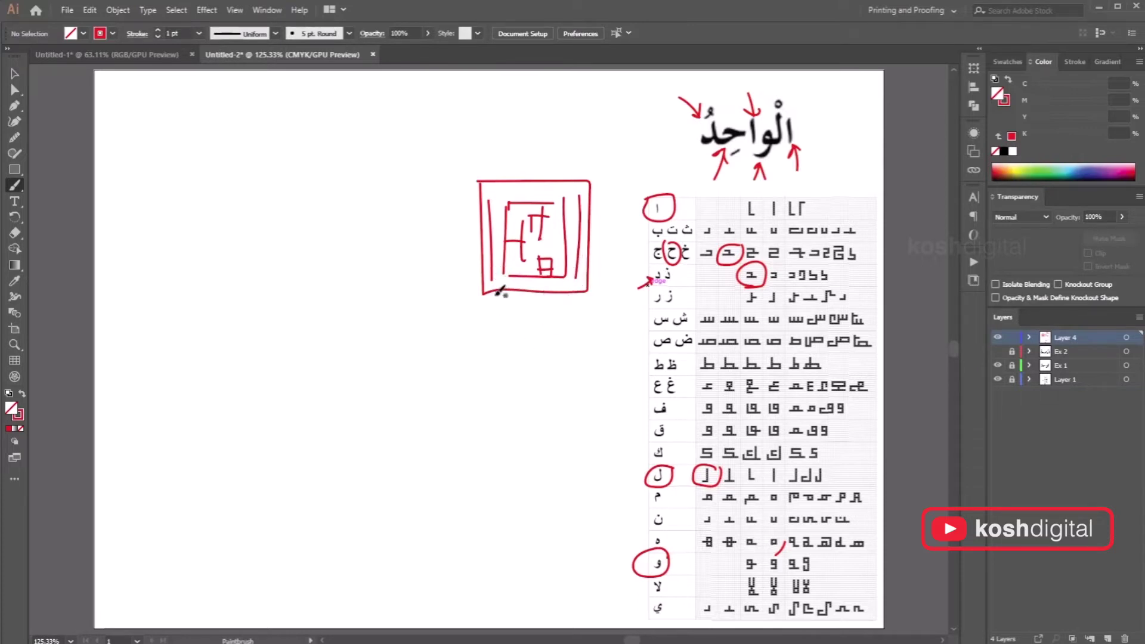
Write the stroke count 4+2+3+4 below the sketch and circle it
{"action": "left_click_drag", "start_coordinate": [521, 353], "coordinate": [530, 359]}
{"action": "left_click_drag", "start_coordinate": [535, 351], "coordinate": [560, 364]}
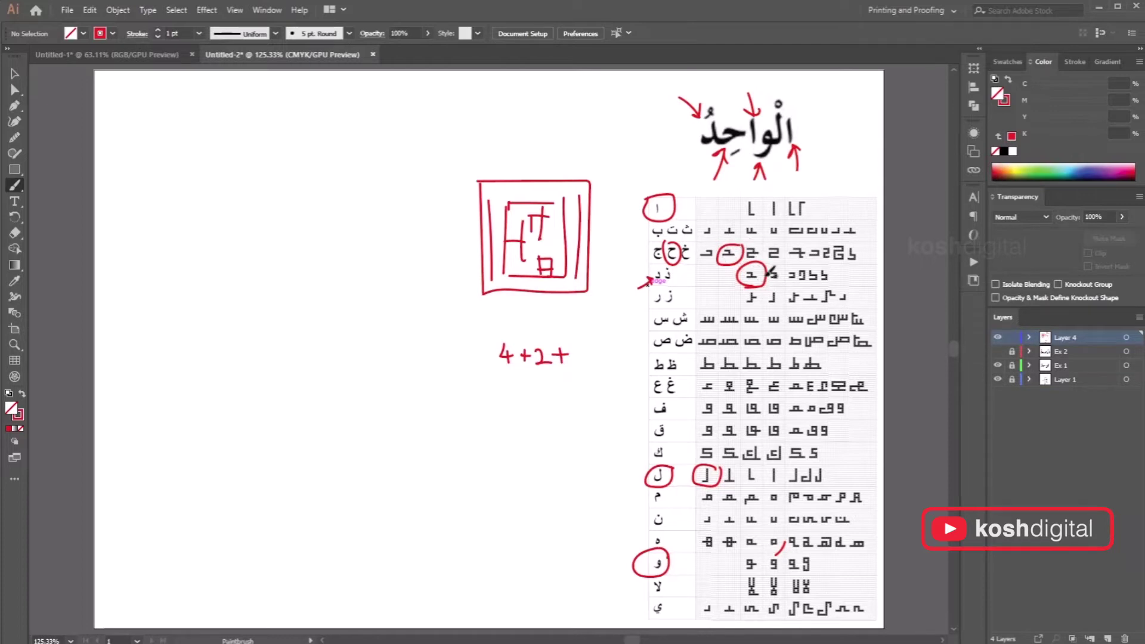
{"action": "mouse_move", "coordinate": [571, 347]}
{"action": "left_mouse_down"}
{"action": "mouse_move", "coordinate": [573, 363]}
{"action": "mouse_move", "coordinate": [589, 362]}
{"action": "left_mouse_up"}
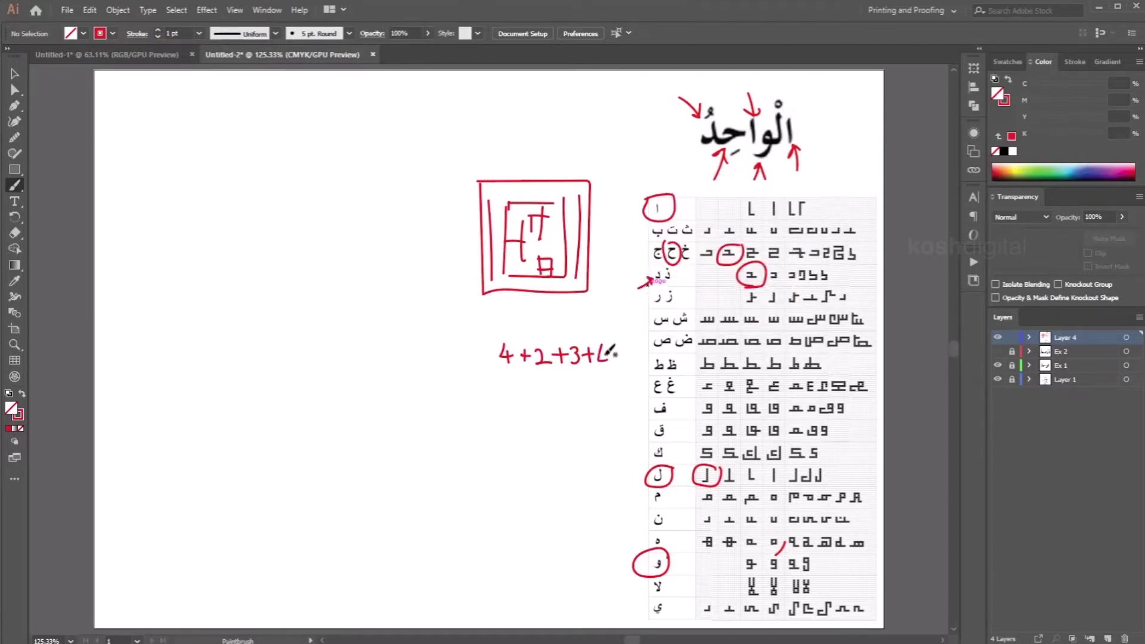
{"action": "left_click_drag", "start_coordinate": [604, 343], "coordinate": [605, 367]}
{"action": "mouse_move", "coordinate": [492, 370]}
{"action": "left_mouse_down"}
{"action": "mouse_move", "coordinate": [585, 325]}
{"action": "mouse_move", "coordinate": [492, 365]}
{"action": "left_mouse_up"}
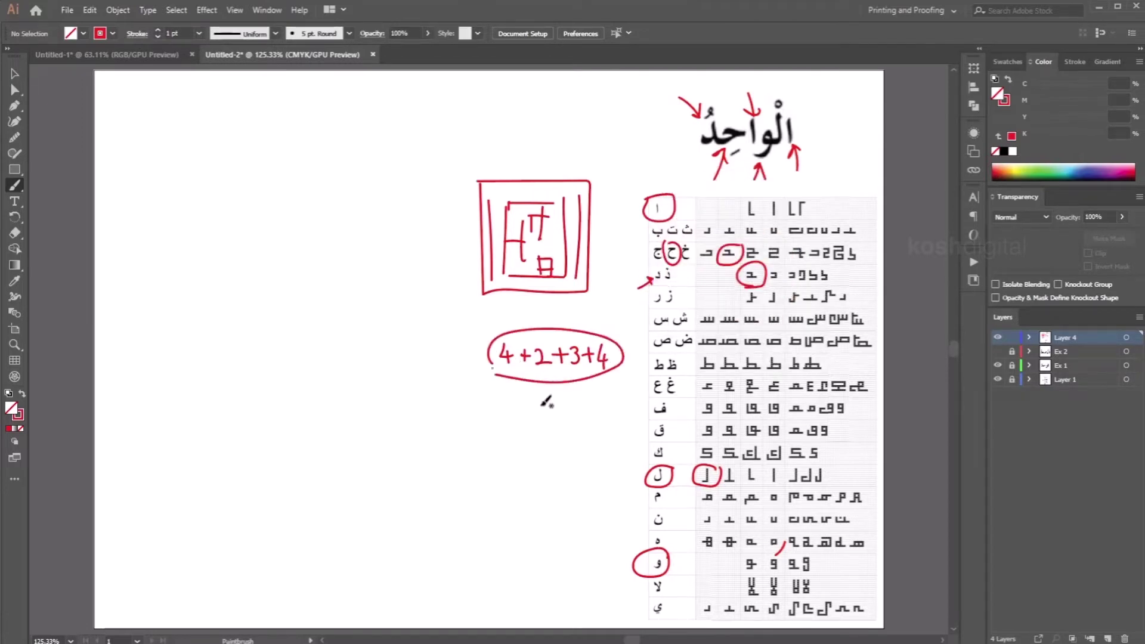
{"action": "left_click_drag", "start_coordinate": [546, 409], "coordinate": [547, 429]}
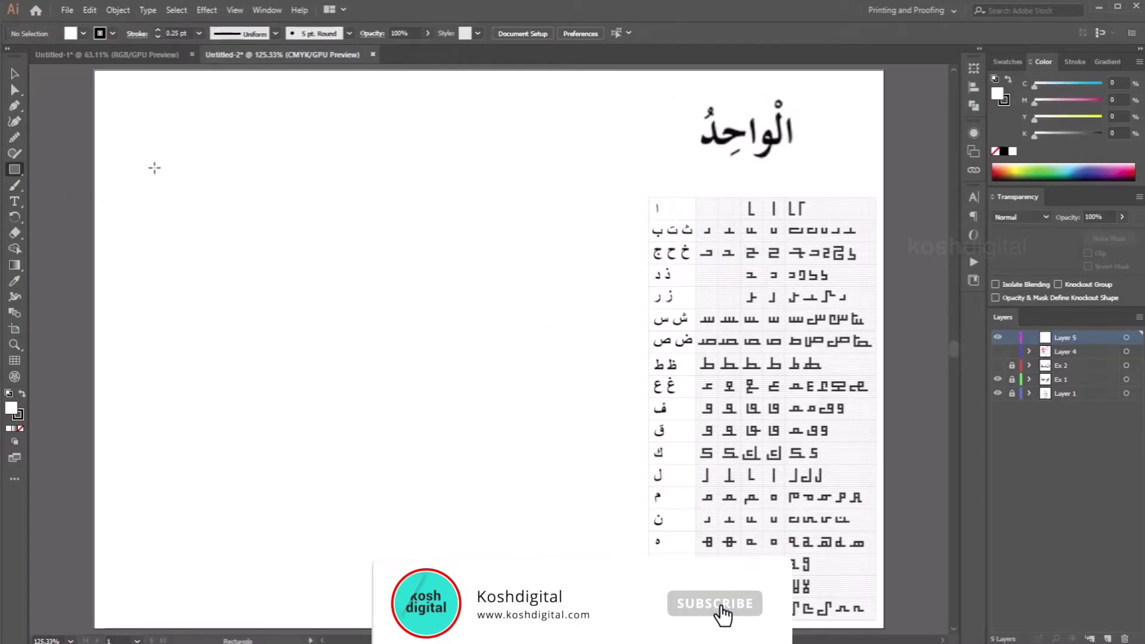
Draw a large square and split it into a 13×13 grid with Split Into Grid
{"action": "mouse_move", "coordinate": [142, 158]}
{"action": "left_mouse_down"}
{"action": "mouse_move", "coordinate": [477, 511]}
{"action": "mouse_move", "coordinate": [547, 562]}
{"action": "left_mouse_up"}
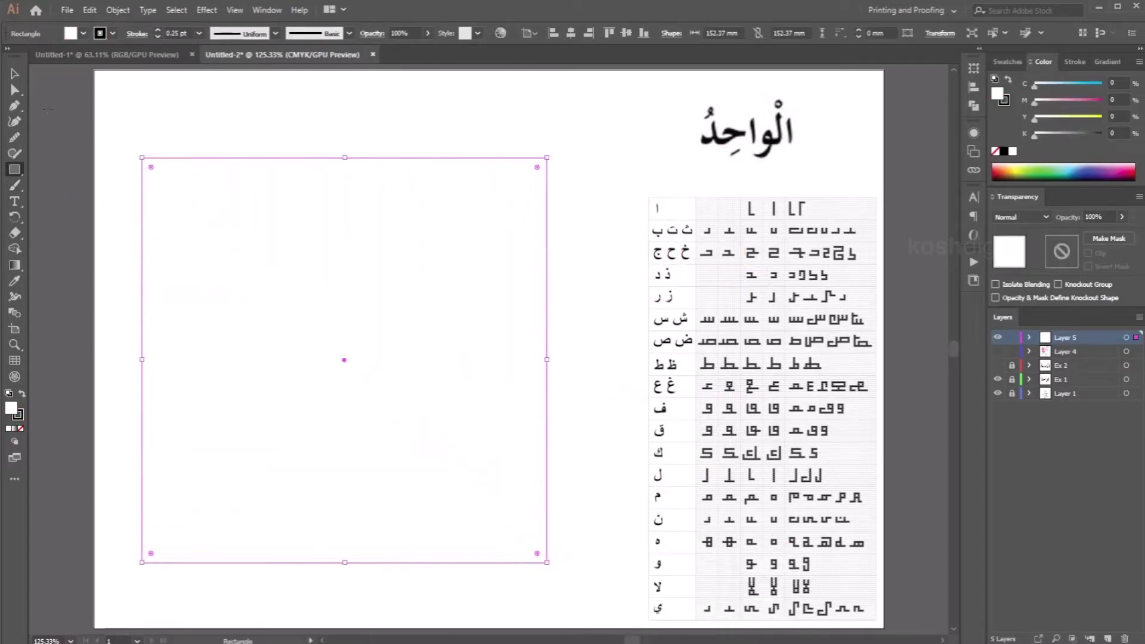
{"action": "left_click", "coordinate": [14, 74]}
{"action": "left_click", "coordinate": [118, 9]}
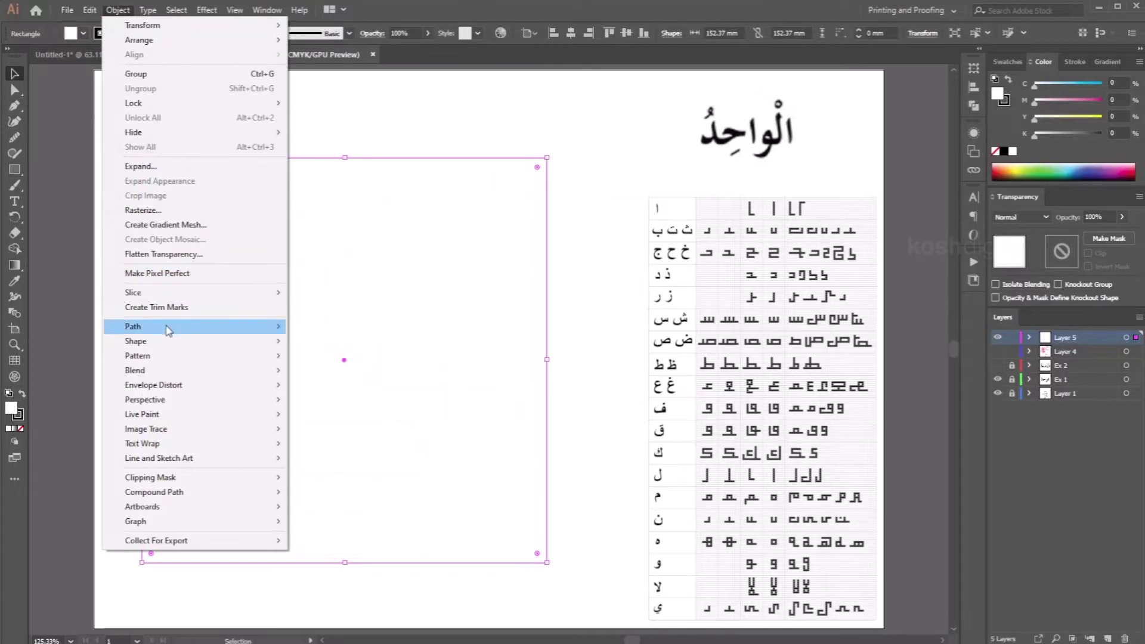
{"action": "mouse_move", "coordinate": [166, 326]}
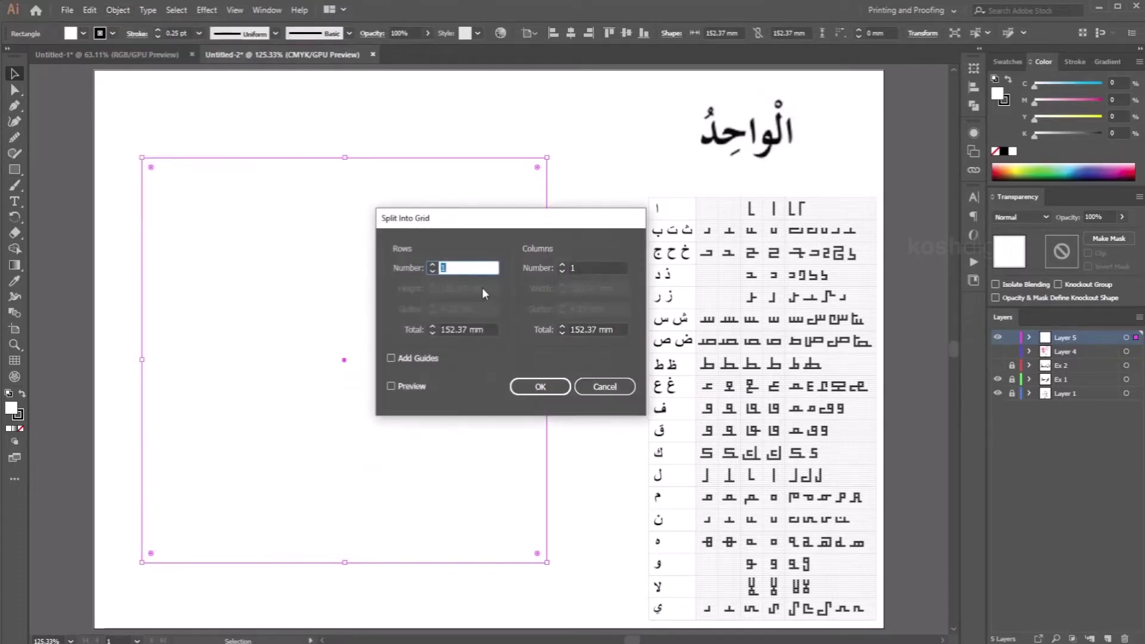
{"action": "type", "text": "13"}
{"action": "double_click", "coordinate": [584, 266]}
{"action": "type", "text": "13"}
{"action": "left_click", "coordinate": [390, 386]}
{"action": "left_click", "coordinate": [536, 388]}
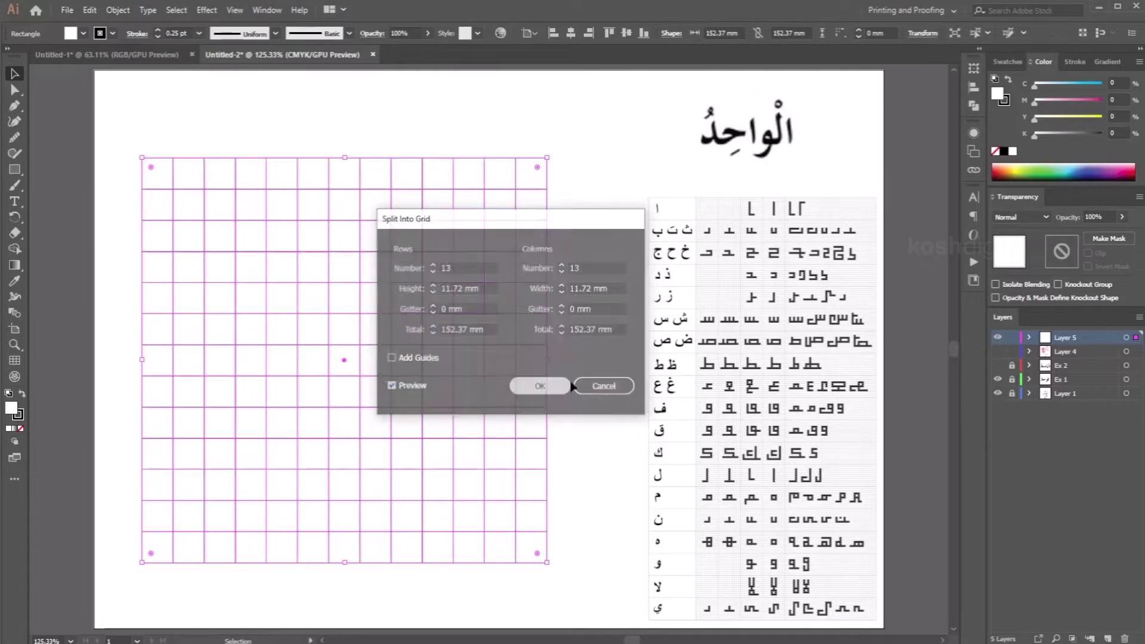
Check that single cells are separate, then select the whole 13×13 grid
{"action": "left_click", "coordinate": [530, 297]}
{"action": "left_click", "coordinate": [500, 235]}
{"action": "left_click_drag", "start_coordinate": [571, 141], "coordinate": [128, 576]}
With Shape Builder active, set the fill colour to red ff0000
{"action": "left_click", "coordinate": [15, 249]}
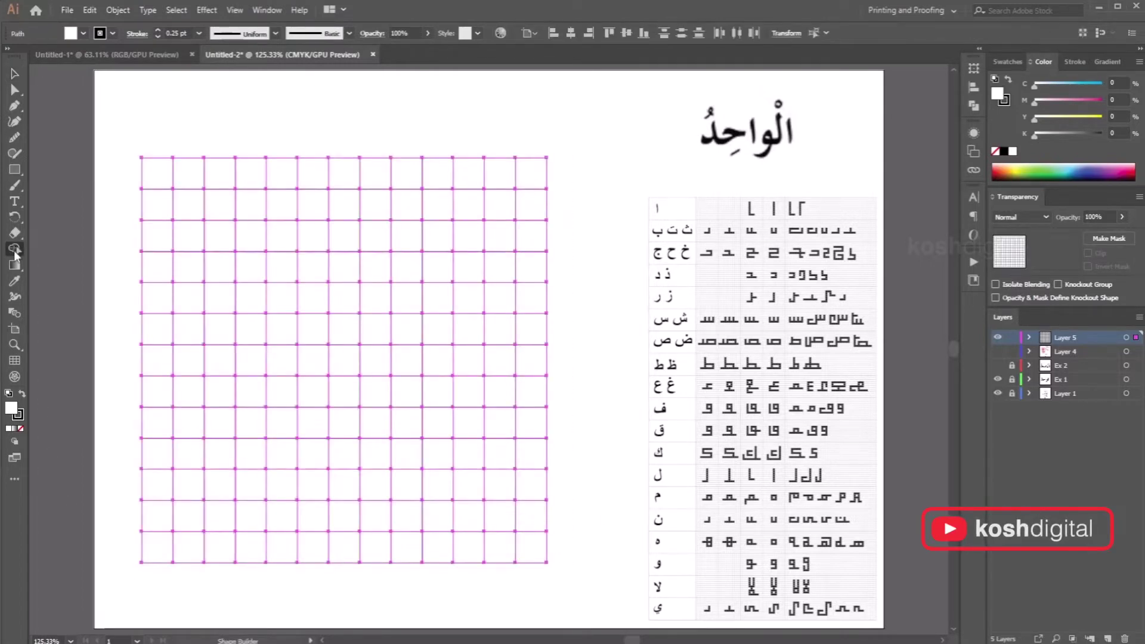
{"action": "double_click", "coordinate": [14, 409]}
{"action": "type", "text": "ff0000"}
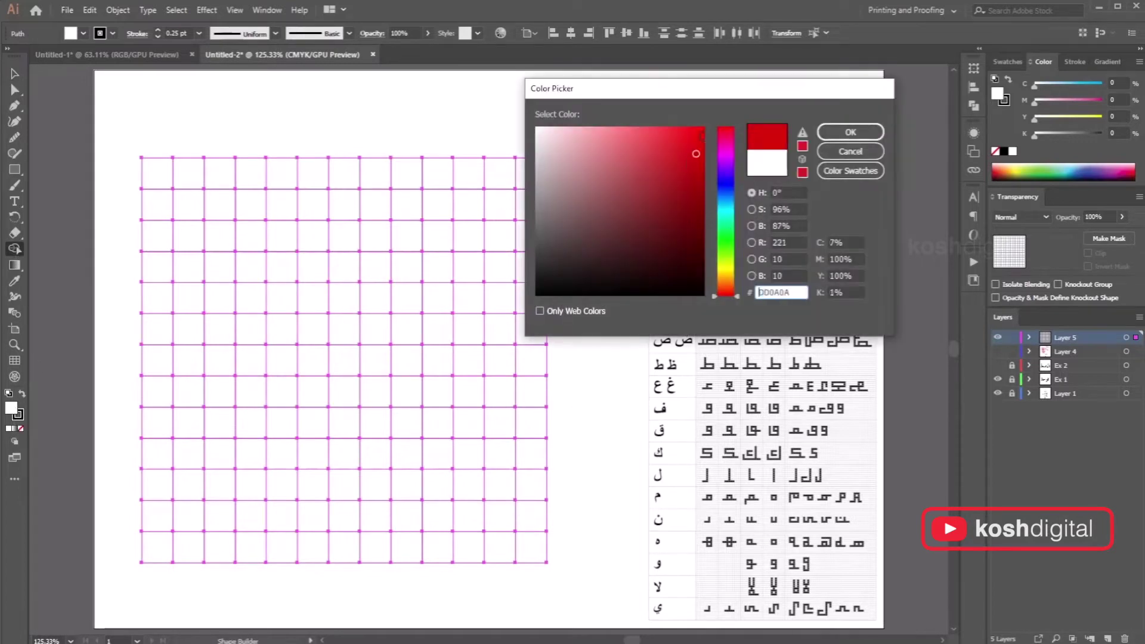
{"action": "left_click", "coordinate": [810, 134]}
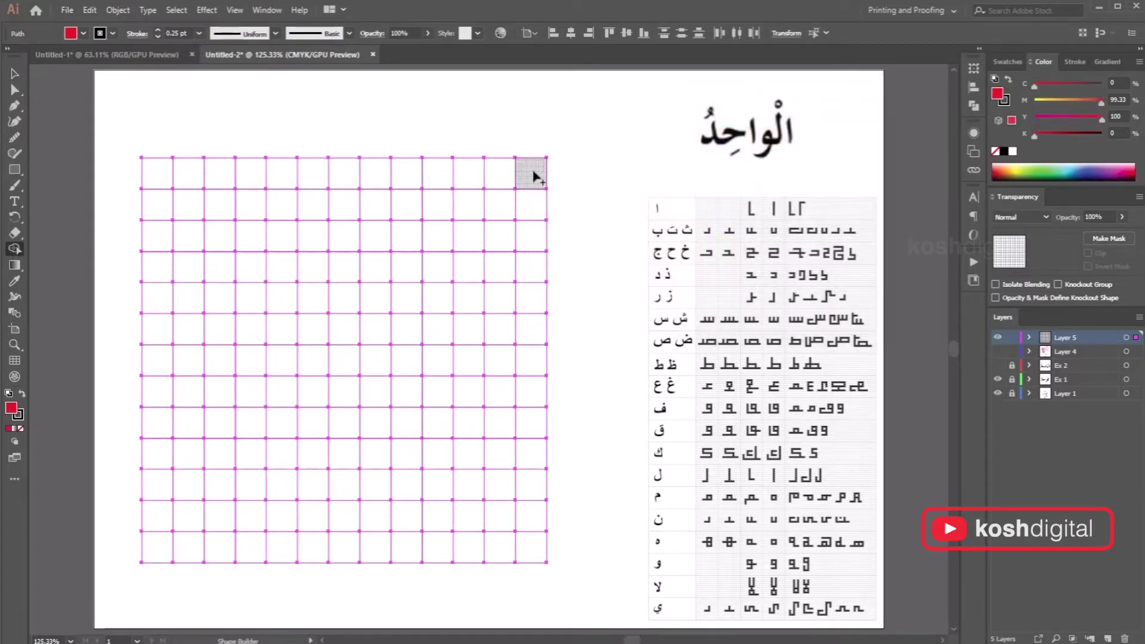
Merge the two rightmost and the leftmost columns into red bars, plus a looped form bottom right
{"action": "left_click_drag", "start_coordinate": [535, 176], "coordinate": [539, 546]}
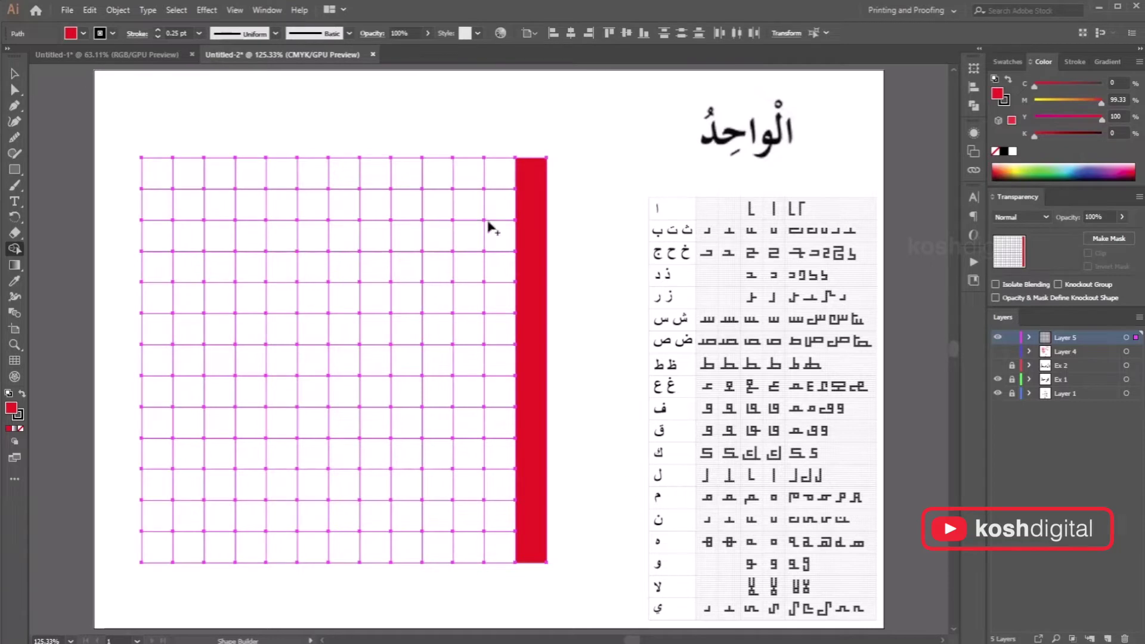
{"action": "mouse_move", "coordinate": [468, 180]}
{"action": "left_mouse_down"}
{"action": "mouse_move", "coordinate": [476, 502]}
{"action": "mouse_move", "coordinate": [471, 548]}
{"action": "mouse_move", "coordinate": [430, 550]}
{"action": "left_mouse_up"}
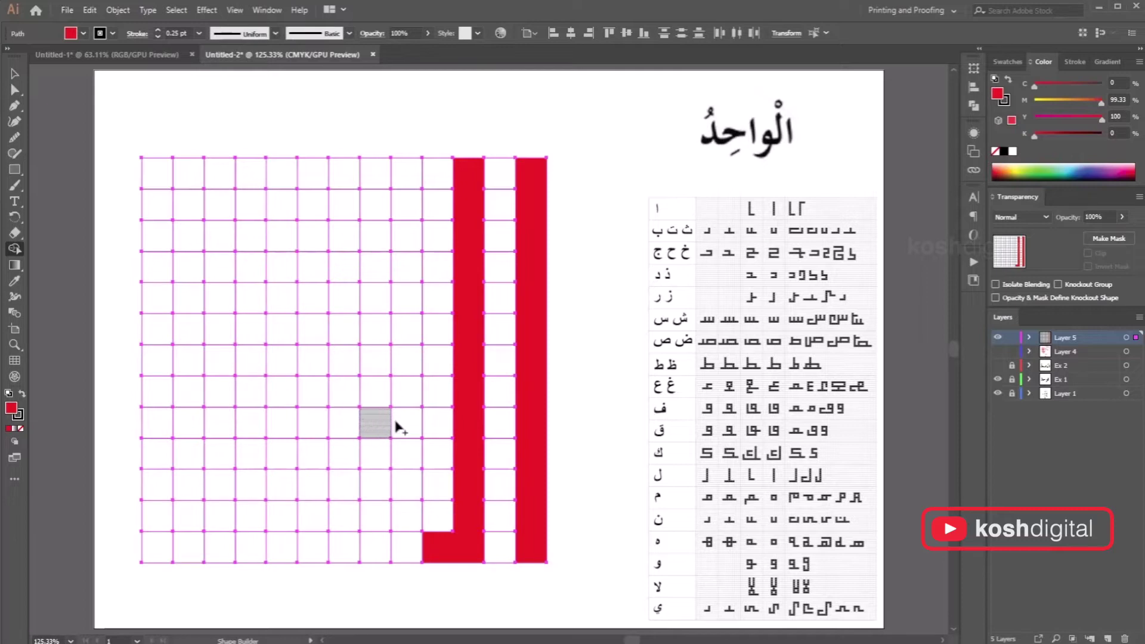
{"action": "left_click_drag", "start_coordinate": [398, 427], "coordinate": [404, 530]}
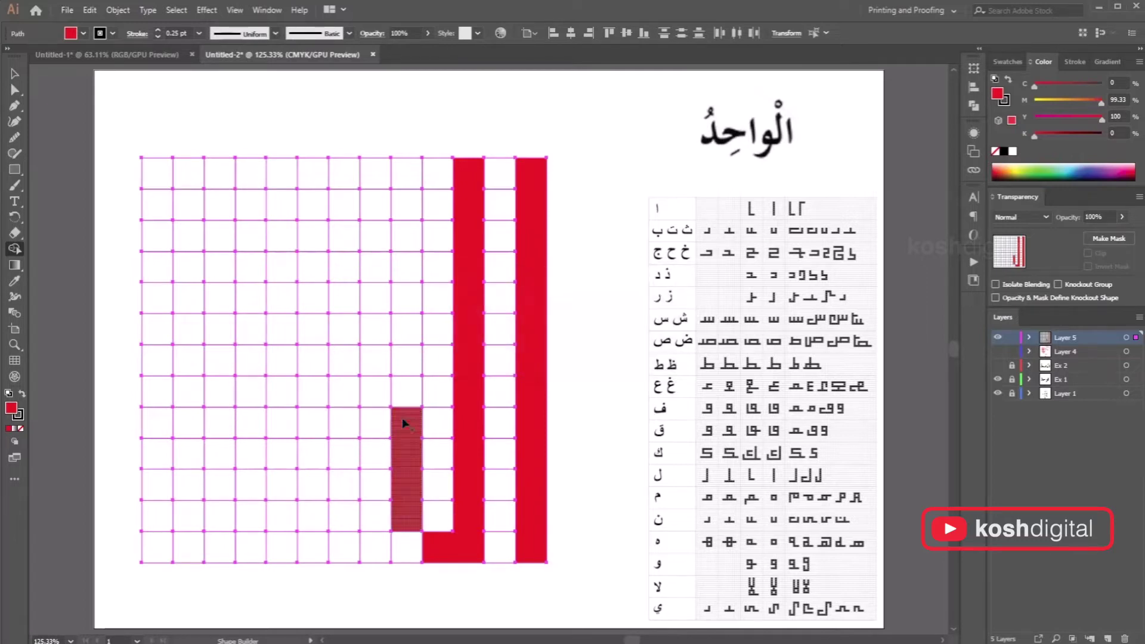
{"action": "mouse_move", "coordinate": [334, 424]}
{"action": "left_mouse_down"}
{"action": "mouse_move", "coordinate": [334, 493]}
{"action": "mouse_move", "coordinate": [396, 493]}
{"action": "mouse_move", "coordinate": [404, 524]}
{"action": "mouse_move", "coordinate": [435, 548]}
{"action": "mouse_move", "coordinate": [330, 549]}
{"action": "left_mouse_up"}
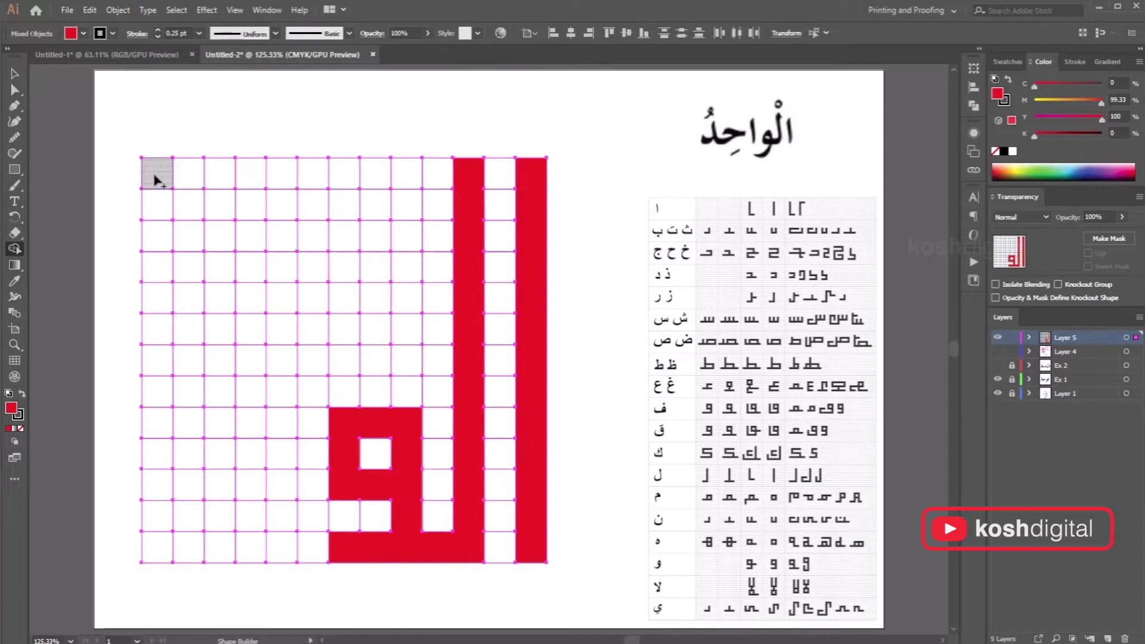
{"action": "left_click_drag", "start_coordinate": [153, 174], "coordinate": [159, 548]}
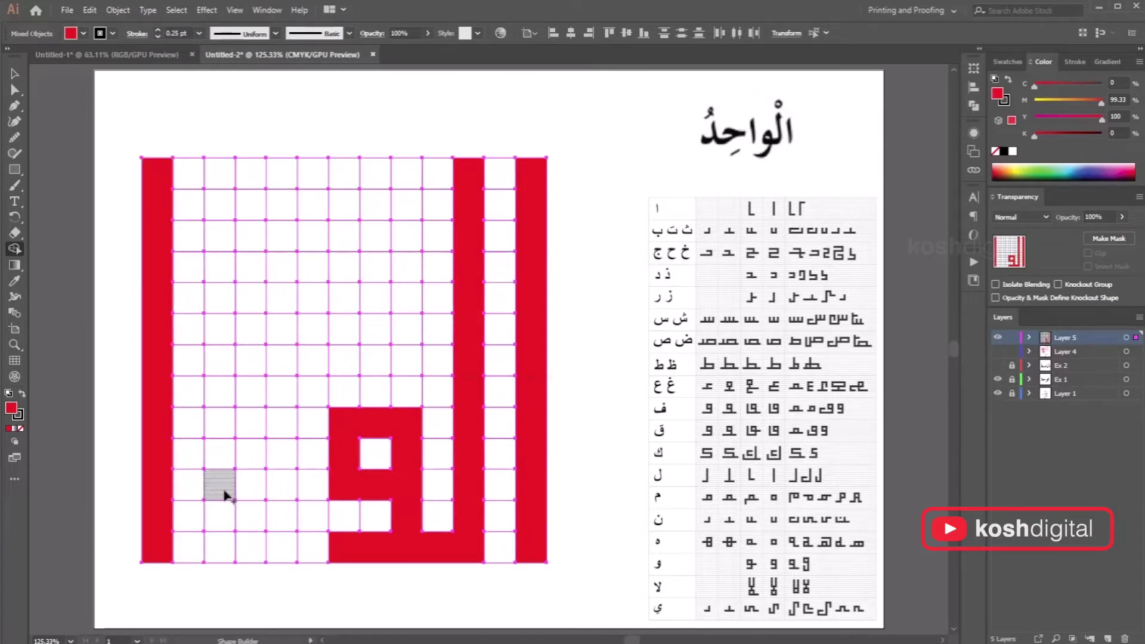
Merge a bottom base stroke, inner vertical bars and a top crossbar into red shapes
{"action": "mouse_move", "coordinate": [369, 557]}
{"action": "left_mouse_down"}
{"action": "mouse_move", "coordinate": [302, 544]}
{"action": "mouse_move", "coordinate": [217, 552]}
{"action": "mouse_move", "coordinate": [221, 484]}
{"action": "left_mouse_up"}
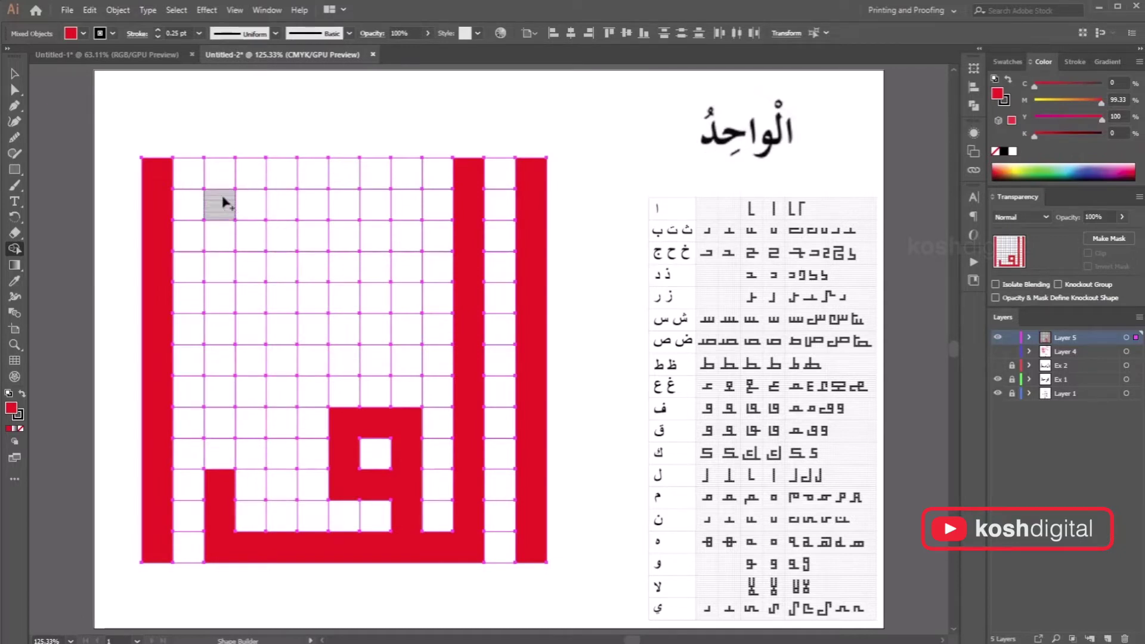
{"action": "left_click_drag", "start_coordinate": [223, 207], "coordinate": [229, 398]}
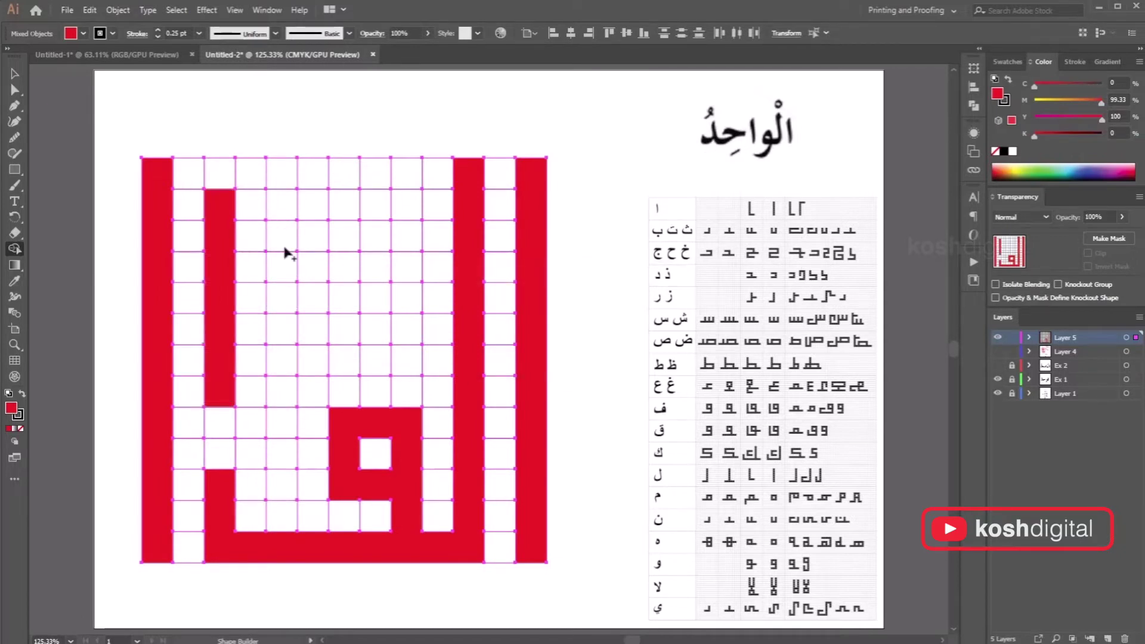
{"action": "left_click_drag", "start_coordinate": [285, 245], "coordinate": [283, 370]}
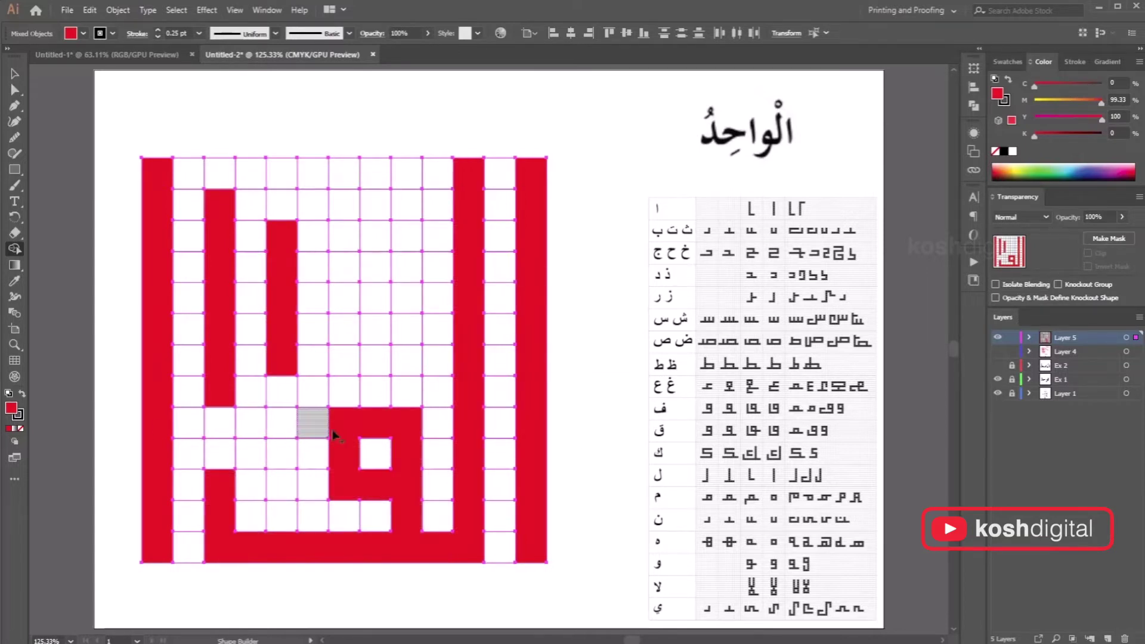
{"action": "mouse_move", "coordinate": [243, 431]}
{"action": "left_mouse_down"}
{"action": "mouse_move", "coordinate": [280, 425]}
{"action": "mouse_move", "coordinate": [281, 361]}
{"action": "mouse_move", "coordinate": [288, 463]}
{"action": "mouse_move", "coordinate": [222, 418]}
{"action": "left_mouse_up"}
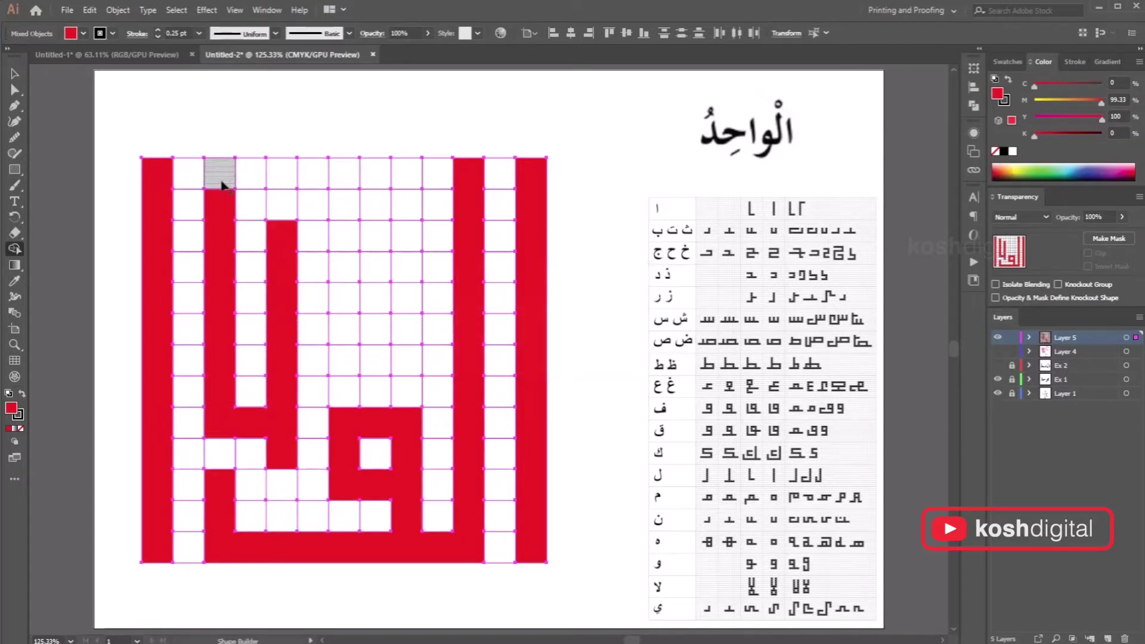
{"action": "left_click_drag", "start_coordinate": [222, 173], "coordinate": [231, 200]}
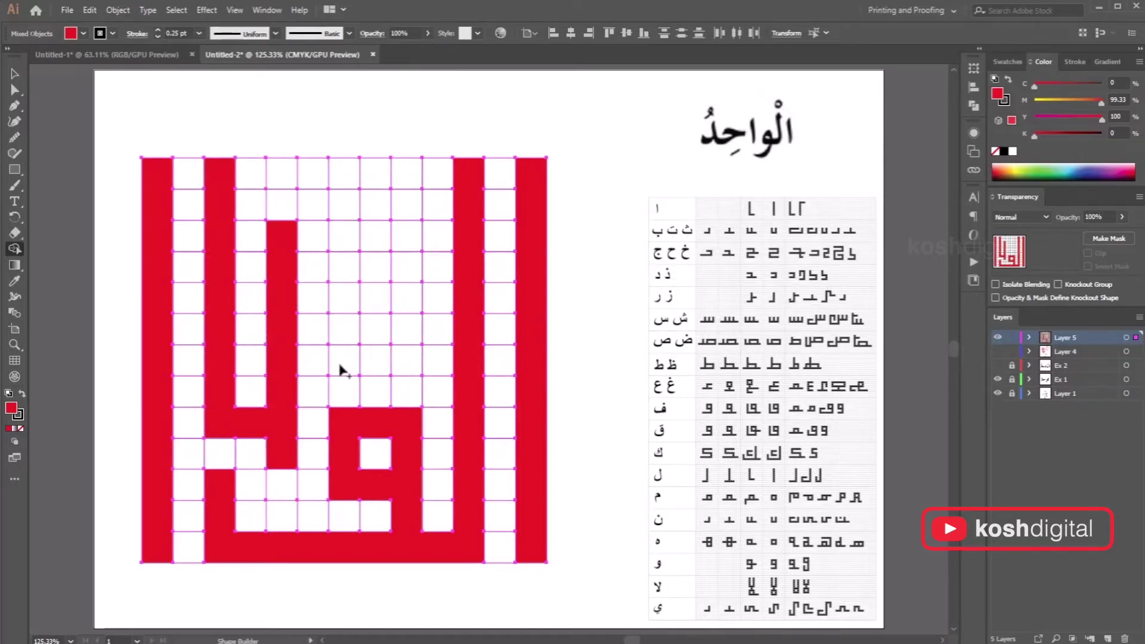
{"action": "mouse_move", "coordinate": [401, 357]}
{"action": "left_mouse_down"}
{"action": "mouse_move", "coordinate": [414, 224]}
{"action": "mouse_move", "coordinate": [403, 183]}
{"action": "mouse_move", "coordinate": [238, 179]}
{"action": "mouse_move", "coordinate": [280, 429]}
{"action": "left_mouse_up"}
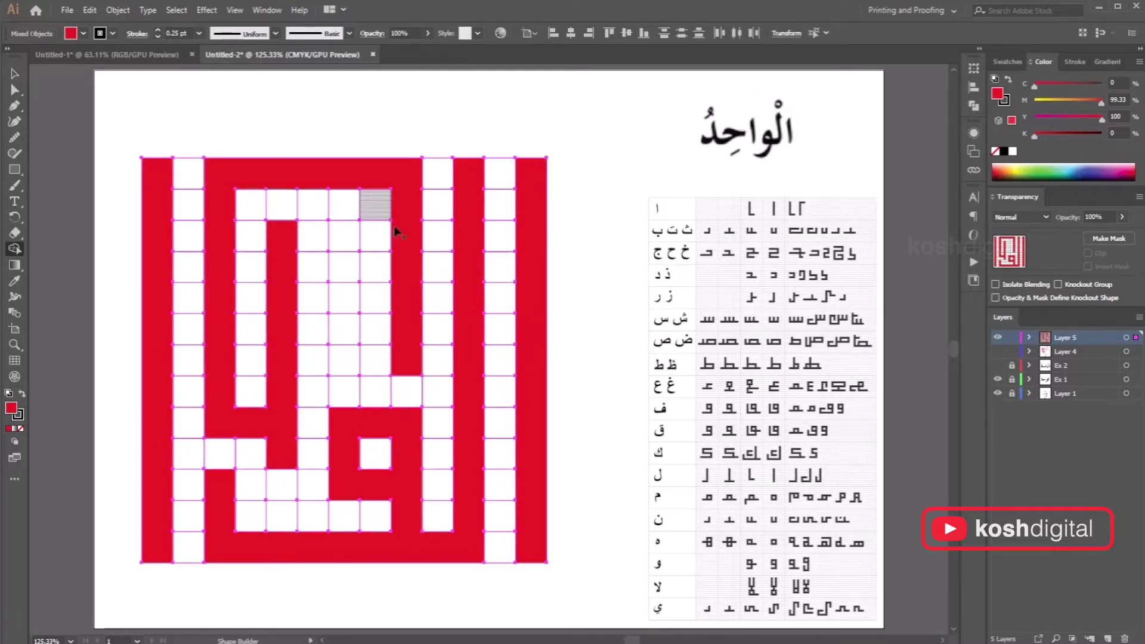
{"action": "mouse_move", "coordinate": [394, 241]}
{"action": "left_mouse_down"}
{"action": "mouse_move", "coordinate": [345, 236]}
{"action": "mouse_move", "coordinate": [343, 372]}
{"action": "left_mouse_up"}
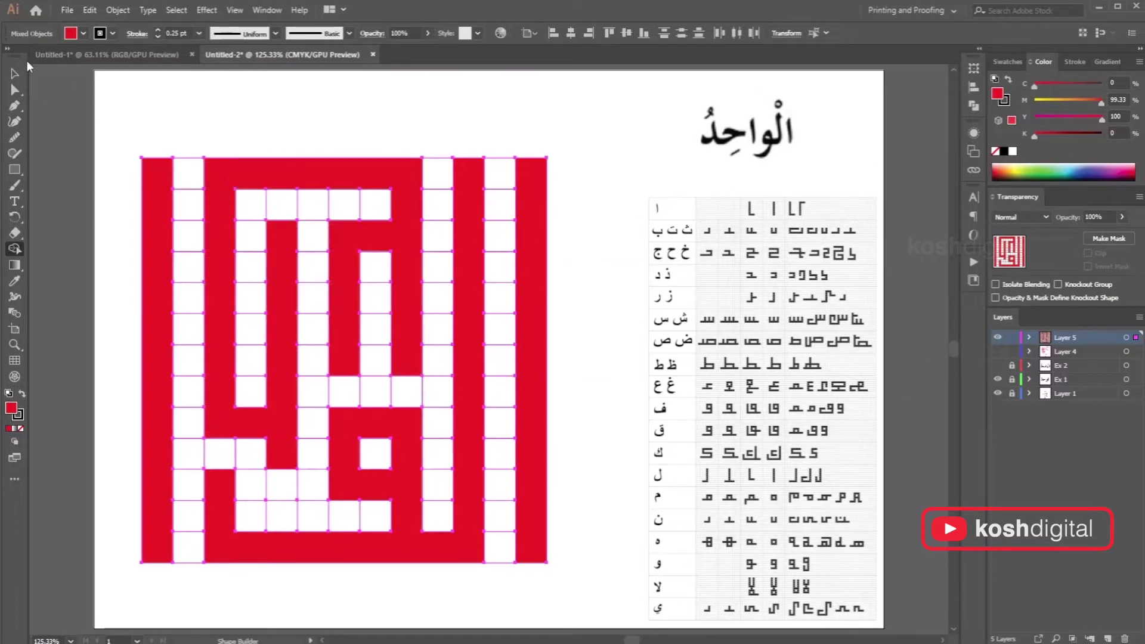
With the Selection tool, deselect and then select the merged red shape
{"action": "left_click", "coordinate": [15, 73]}
{"action": "left_click", "coordinate": [565, 173]}
{"action": "left_click", "coordinate": [464, 178]}
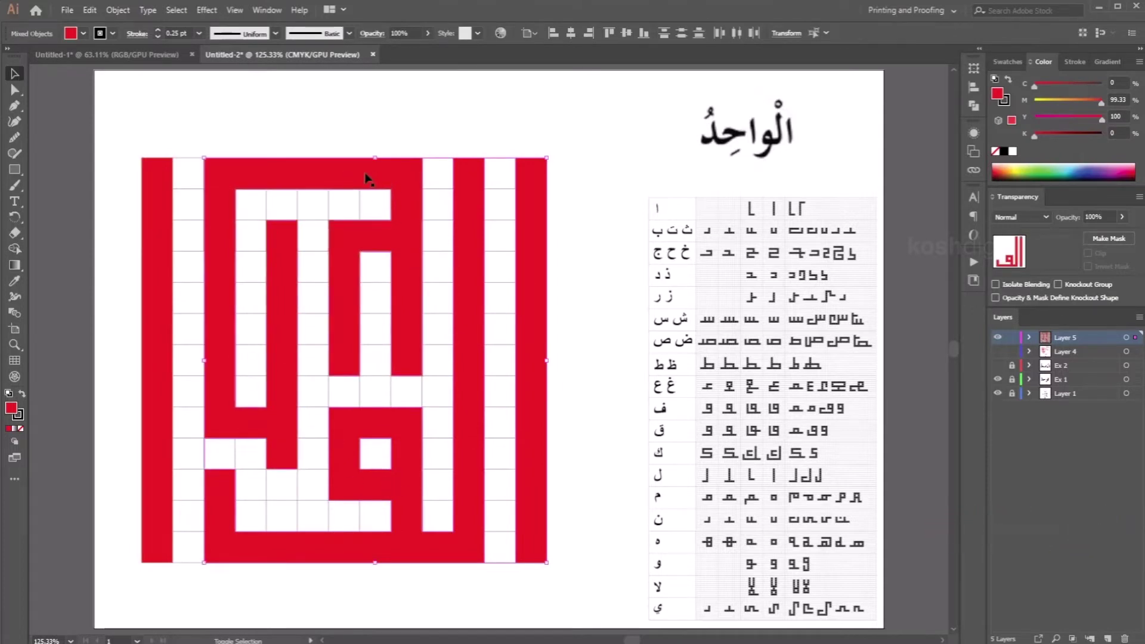
Delete the leftover white grid cells around the red calligraphy
{"action": "key", "text": "ctrl+a"}
{"action": "key", "text": "a"}
{"action": "key", "text": "Delete"}
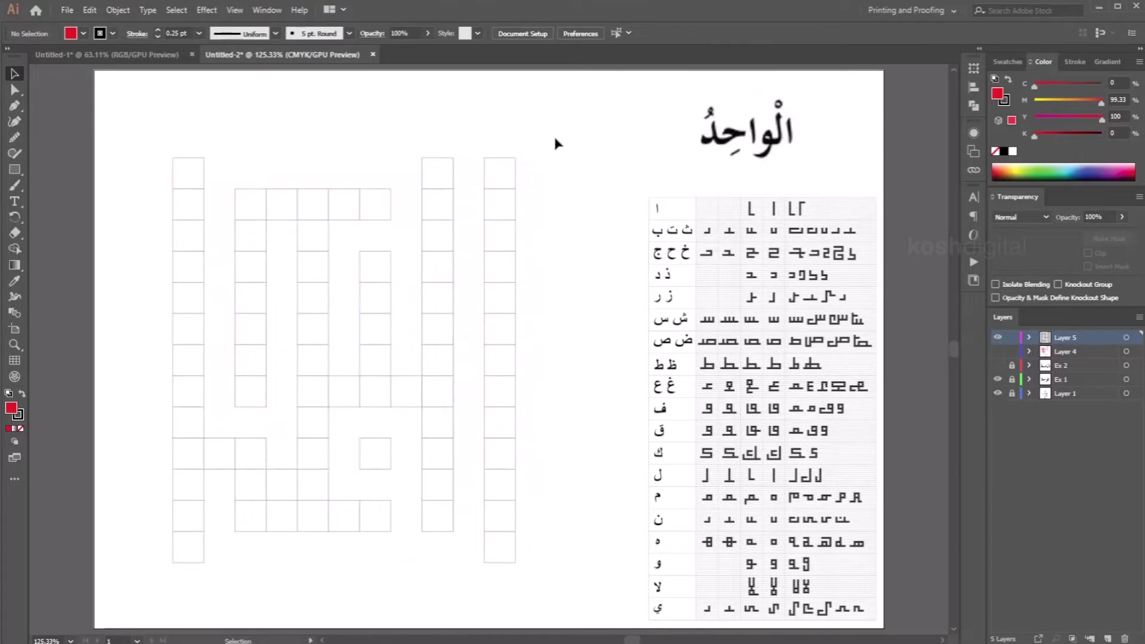
{"action": "left_click_drag", "start_coordinate": [553, 134], "coordinate": [157, 577]}
{"action": "key", "text": "Delete"}
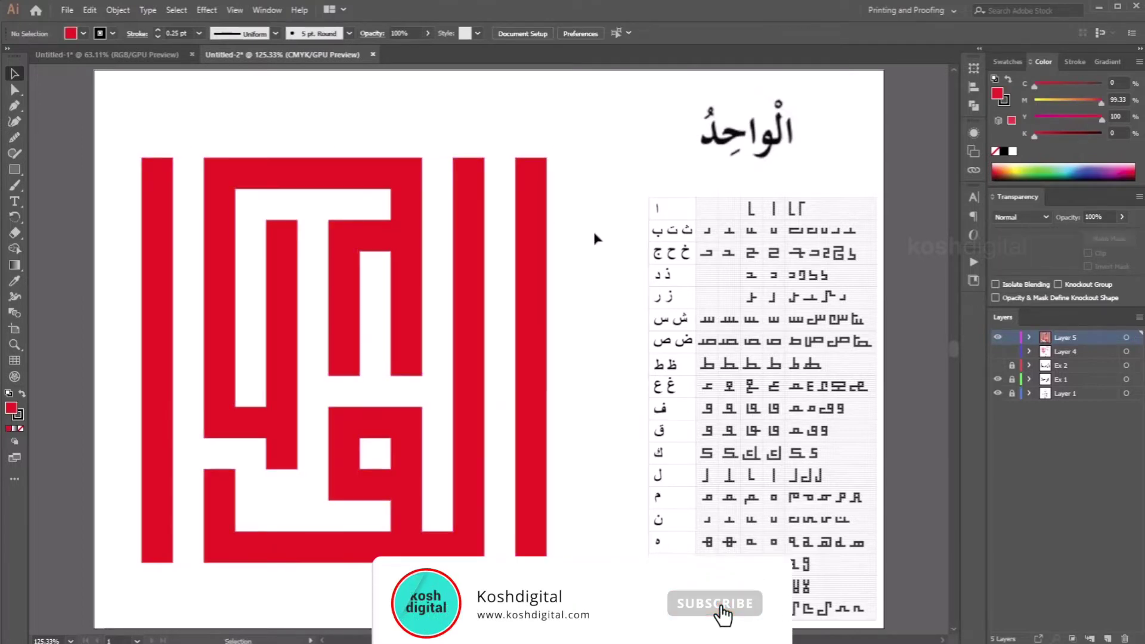
Set the red artwork's stroke to None and deselect it
{"action": "left_click_drag", "start_coordinate": [583, 145], "coordinate": [173, 509]}
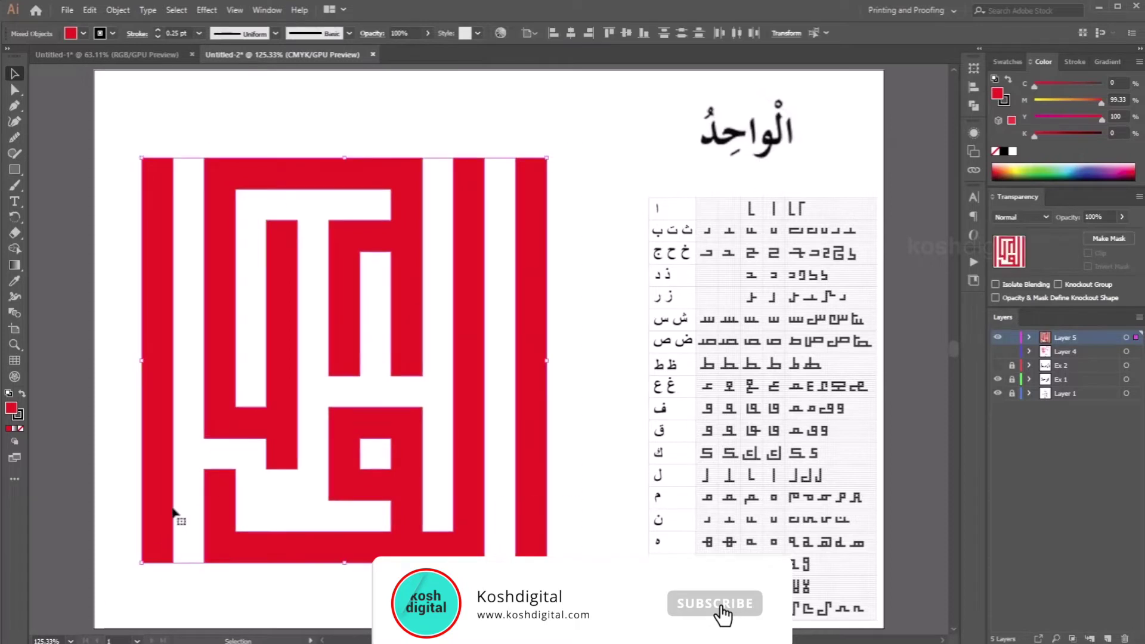
{"action": "left_click", "coordinate": [19, 417]}
{"action": "left_click", "coordinate": [20, 428]}
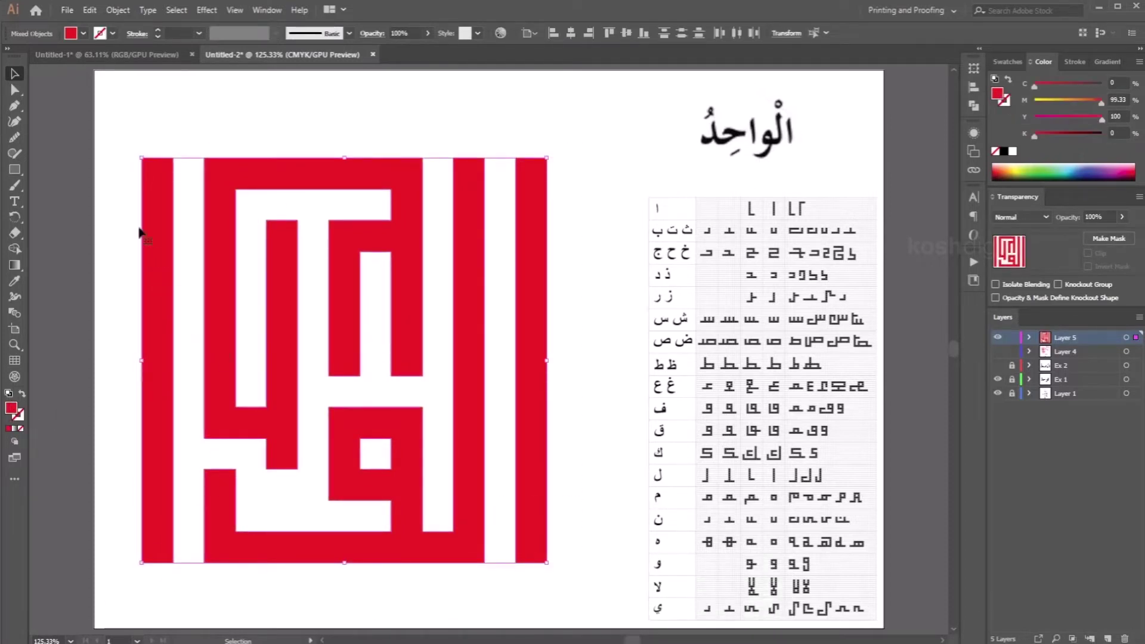
{"action": "left_click", "coordinate": [610, 141]}
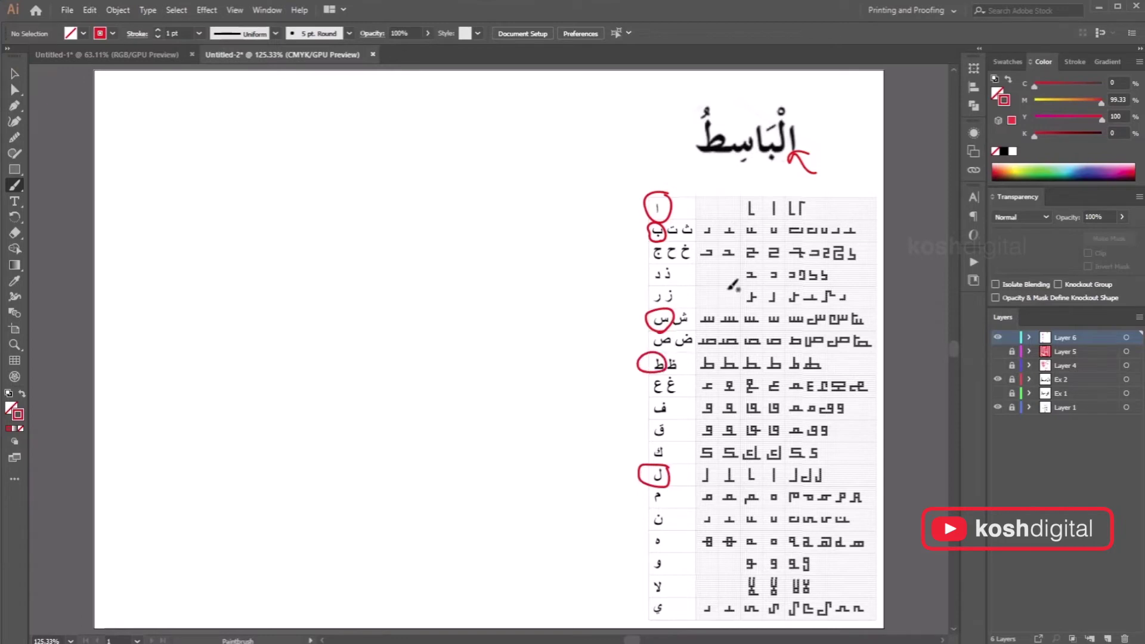
Draw a new large square with the default white fill and black stroke
{"action": "key", "text": "m"}
{"action": "key", "text": "d"}
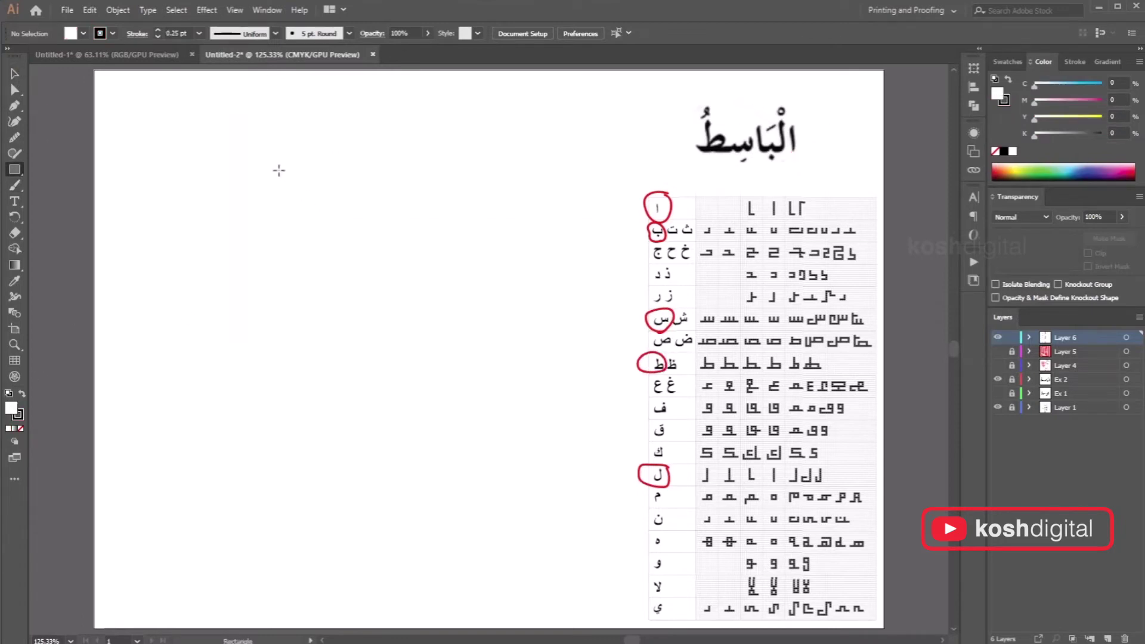
{"action": "mouse_move", "coordinate": [129, 156]}
{"action": "left_mouse_down"}
{"action": "mouse_move", "coordinate": [491, 503]}
{"action": "mouse_move", "coordinate": [536, 564]}
{"action": "left_mouse_up"}
Split the new square into 13 rows and 13 columns with Split Into Grid
{"action": "left_click", "coordinate": [14, 72]}
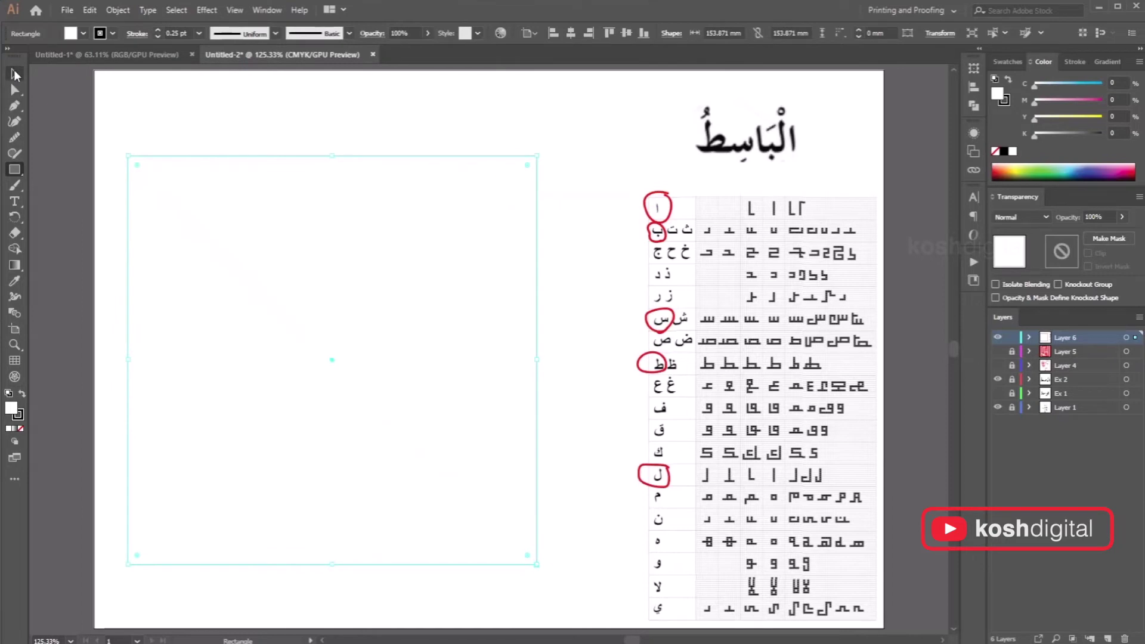
{"action": "left_click", "coordinate": [111, 10]}
{"action": "mouse_move", "coordinate": [198, 329]}
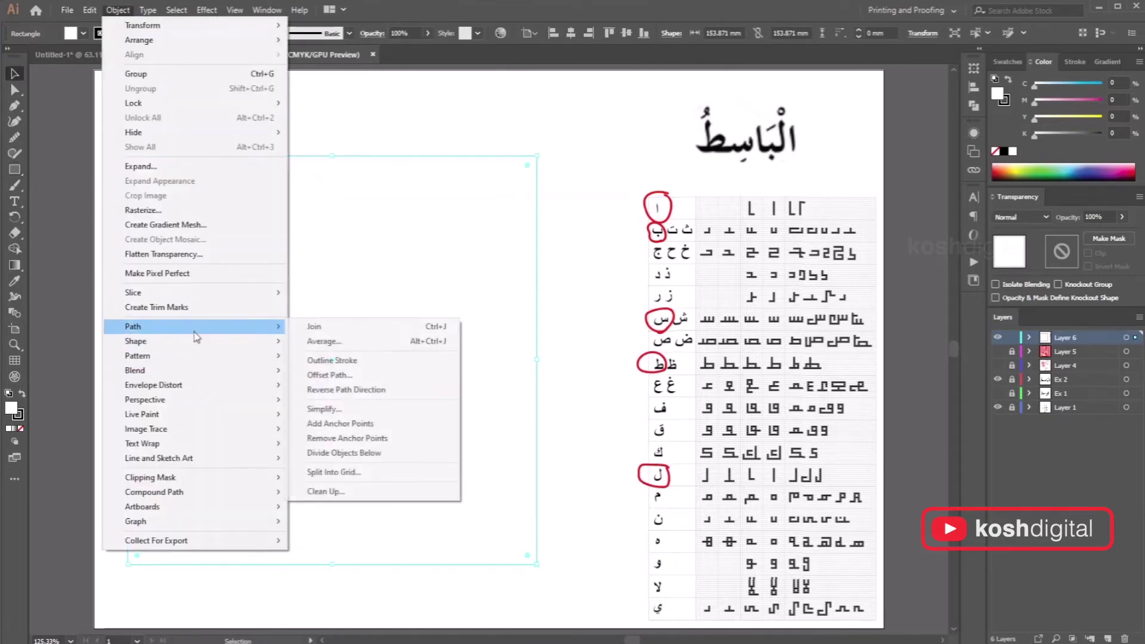
{"action": "left_click", "coordinate": [331, 472]}
{"action": "type", "text": "13"}
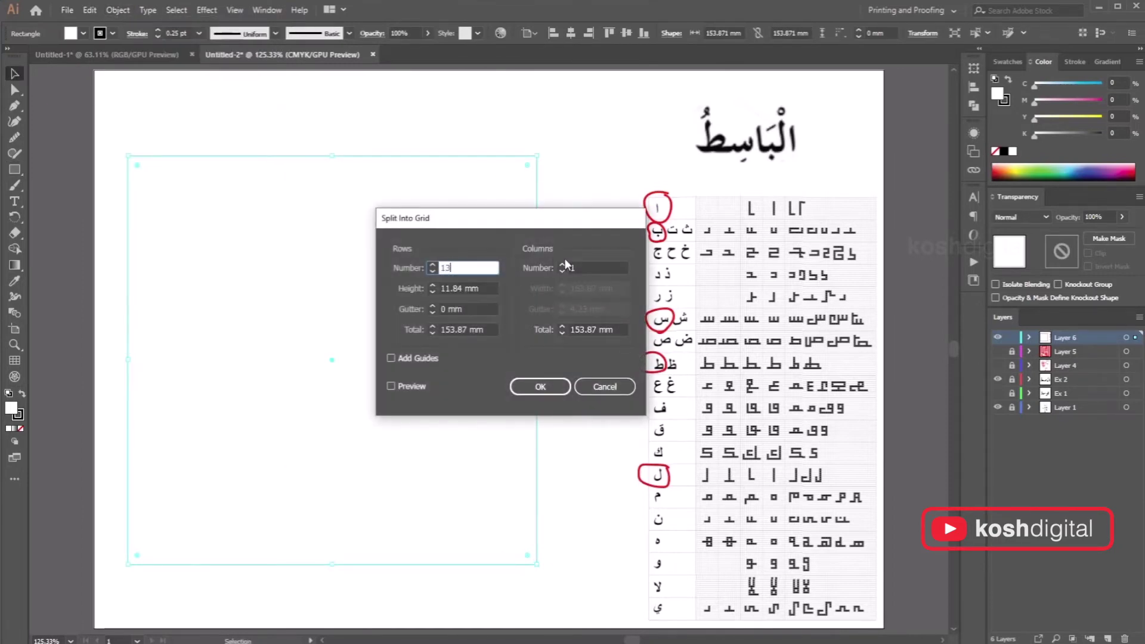
{"action": "key", "text": "Tab"}
{"action": "type", "text": "13"}
{"action": "left_click", "coordinate": [391, 386]}
{"action": "left_click", "coordinate": [555, 389]}
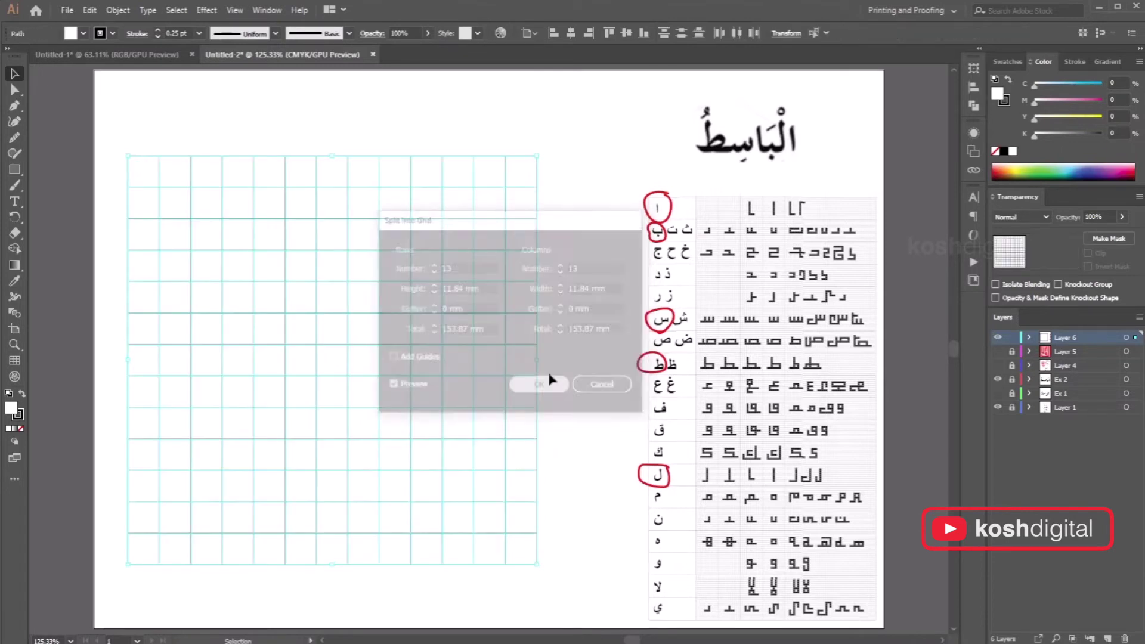
With Shape Builder active, paste in bright red as the fill colour
{"action": "left_click", "coordinate": [15, 248]}
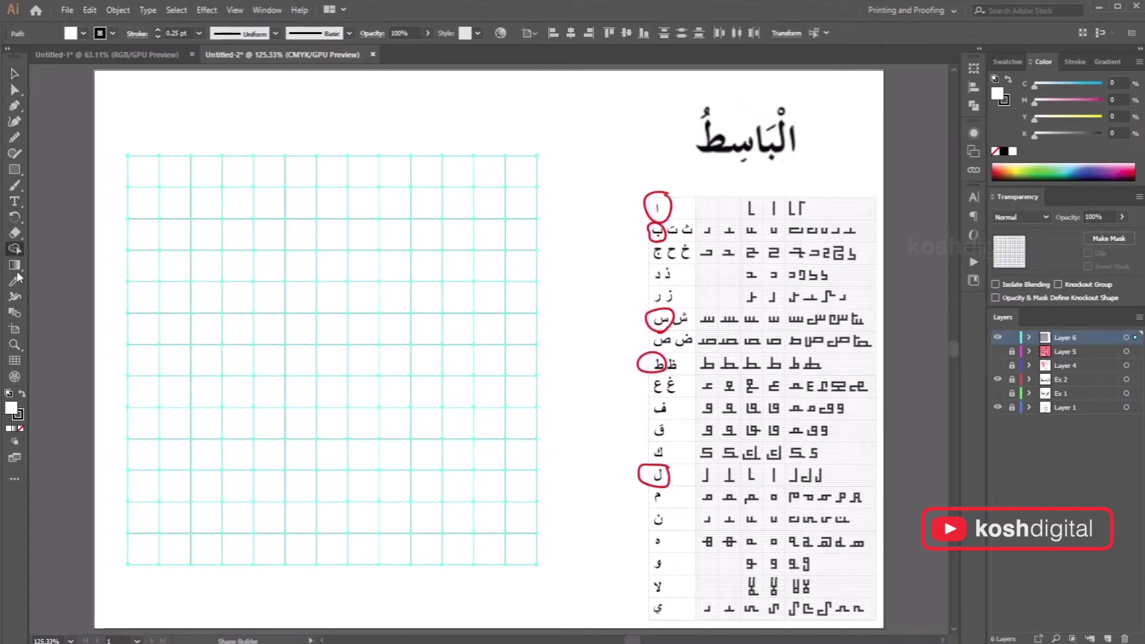
{"action": "double_click", "coordinate": [11, 407]}
{"action": "type", "text": "ED1C24"}
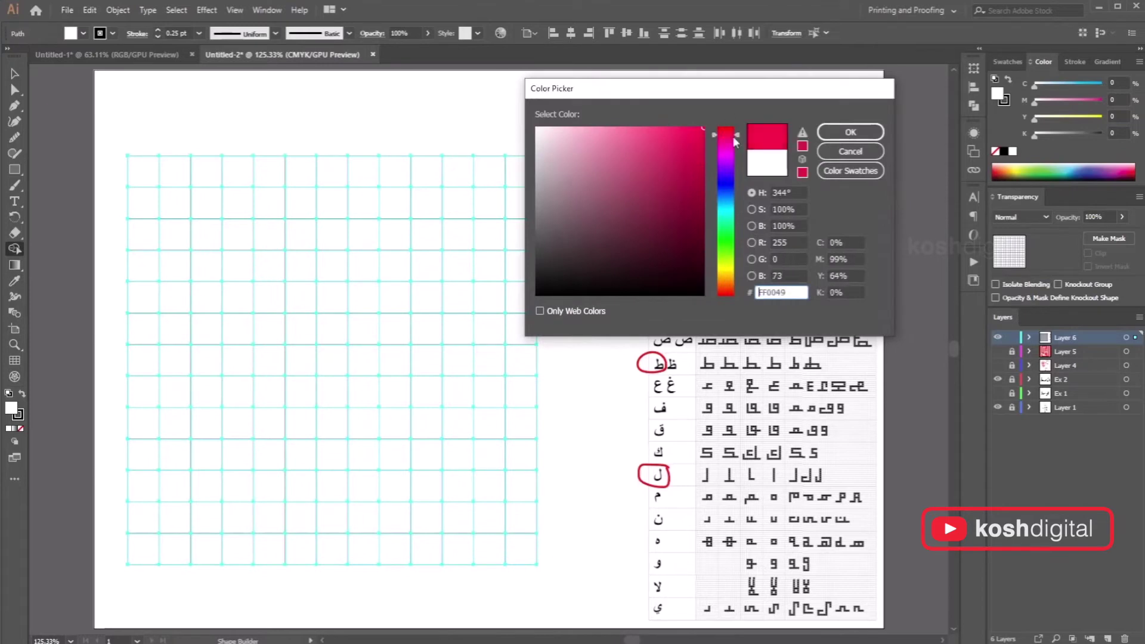
{"action": "left_click", "coordinate": [850, 132]}
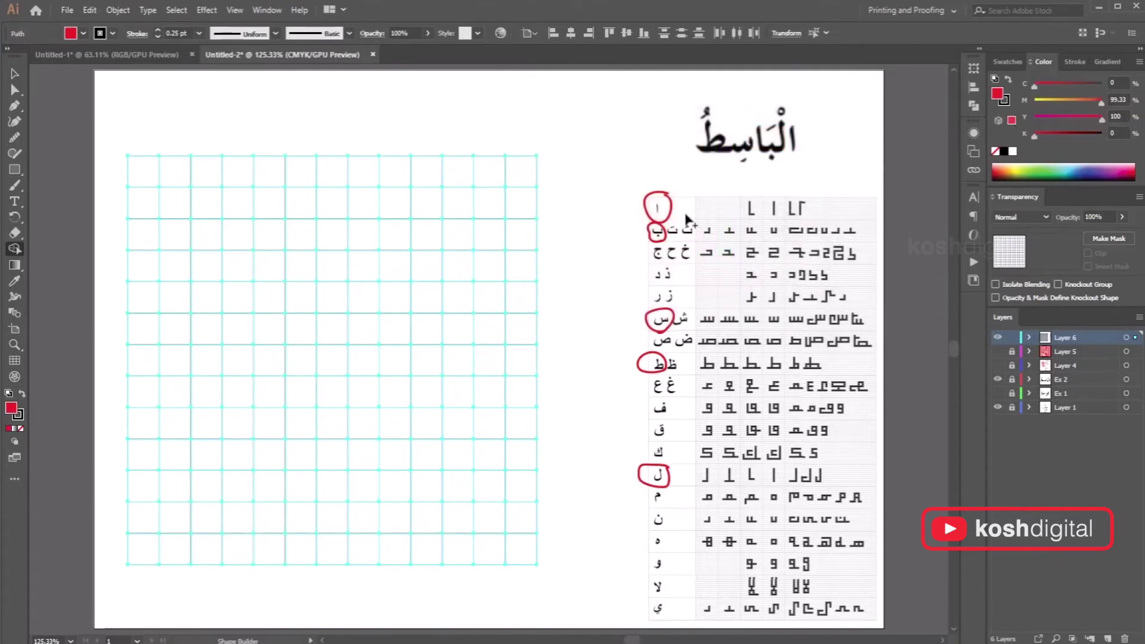
Merge the two rightmost columns and the leftmost column into full-height red bars
{"action": "left_click_drag", "start_coordinate": [525, 173], "coordinate": [520, 551]}
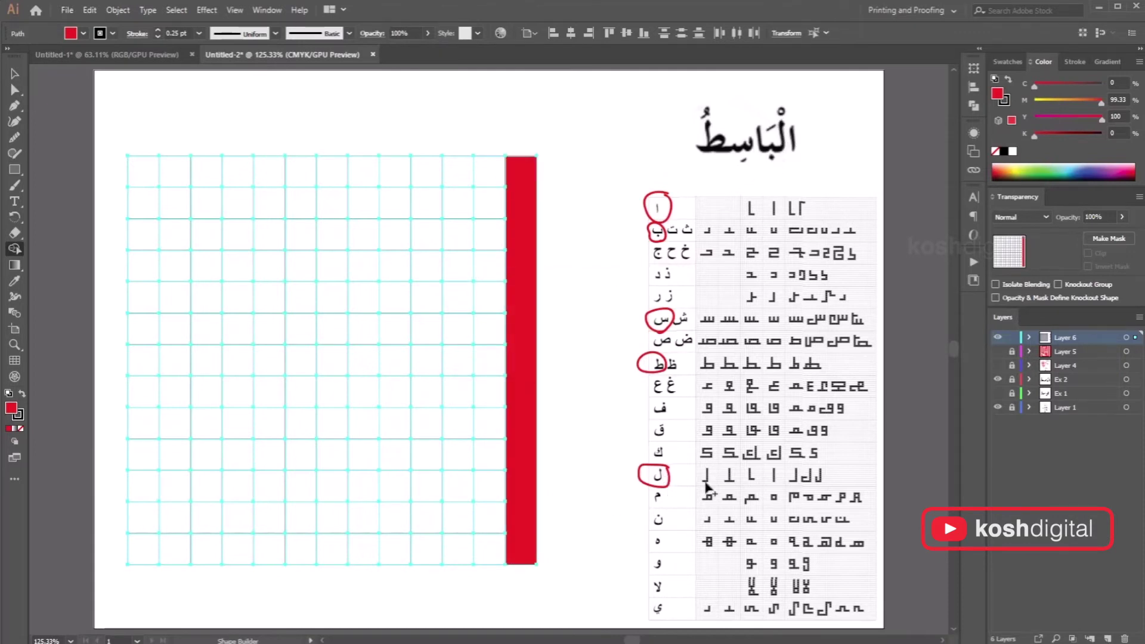
{"action": "mouse_move", "coordinate": [460, 173]}
{"action": "left_mouse_down"}
{"action": "mouse_move", "coordinate": [454, 544]}
{"action": "mouse_move", "coordinate": [390, 547]}
{"action": "left_mouse_up"}
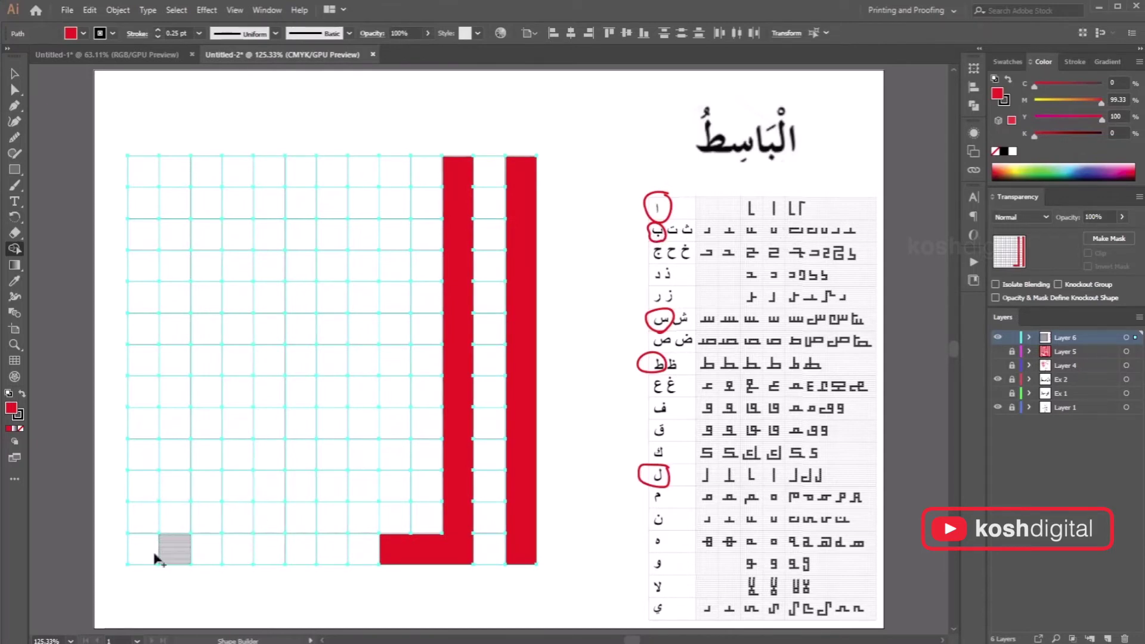
{"action": "mouse_move", "coordinate": [144, 172]}
{"action": "left_mouse_down"}
{"action": "mouse_move", "coordinate": [144, 521]}
{"action": "mouse_move", "coordinate": [146, 552]}
{"action": "left_mouse_up"}
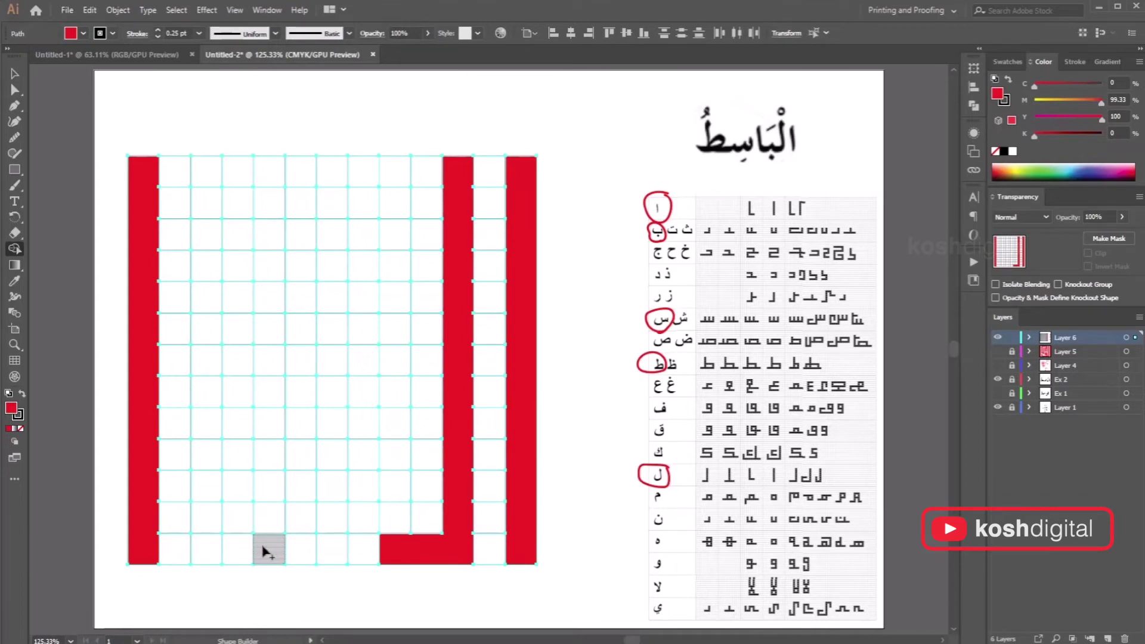
Build a red bottom base with a raised block, joining it to the left bar
{"action": "left_click", "coordinate": [267, 549]}
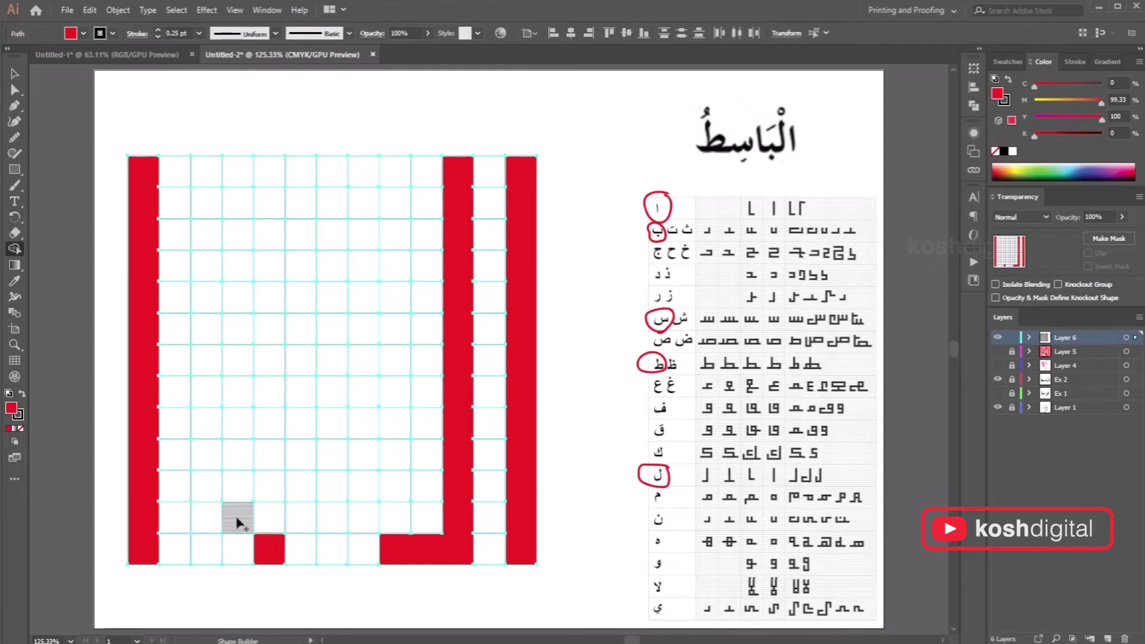
{"action": "left_click", "coordinate": [239, 523]}
{"action": "key", "text": "ctrl+z"}
{"action": "left_click_drag", "start_coordinate": [230, 485], "coordinate": [301, 490]}
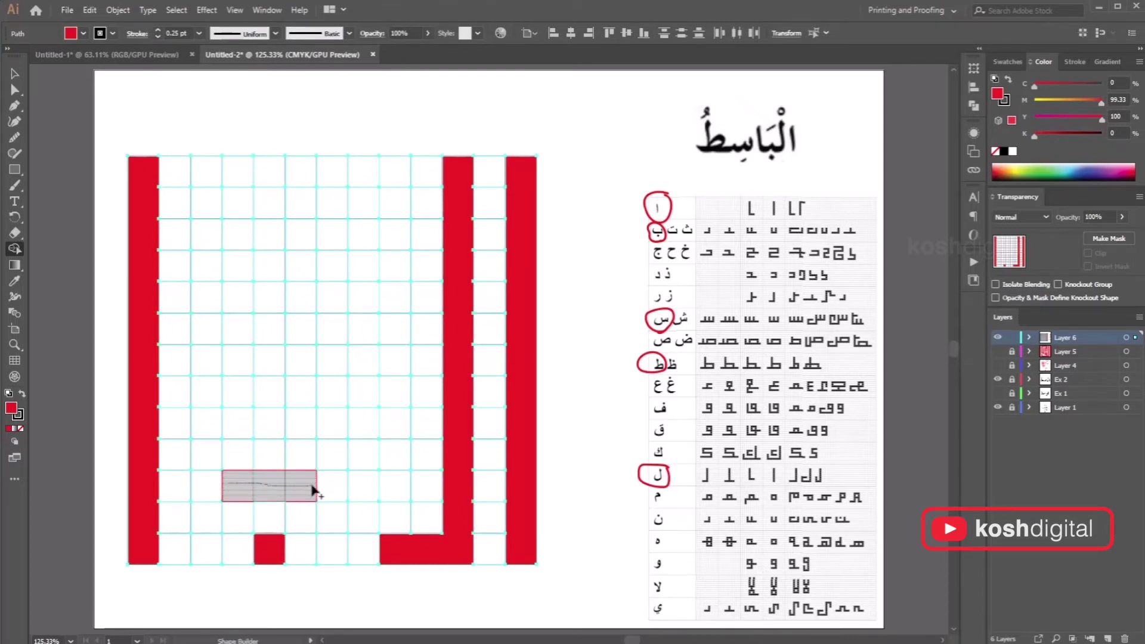
{"action": "mouse_move", "coordinate": [314, 490]}
{"action": "left_mouse_down"}
{"action": "mouse_move", "coordinate": [325, 490]}
{"action": "mouse_move", "coordinate": [327, 516]}
{"action": "mouse_move", "coordinate": [413, 559]}
{"action": "mouse_move", "coordinate": [459, 538]}
{"action": "left_mouse_up"}
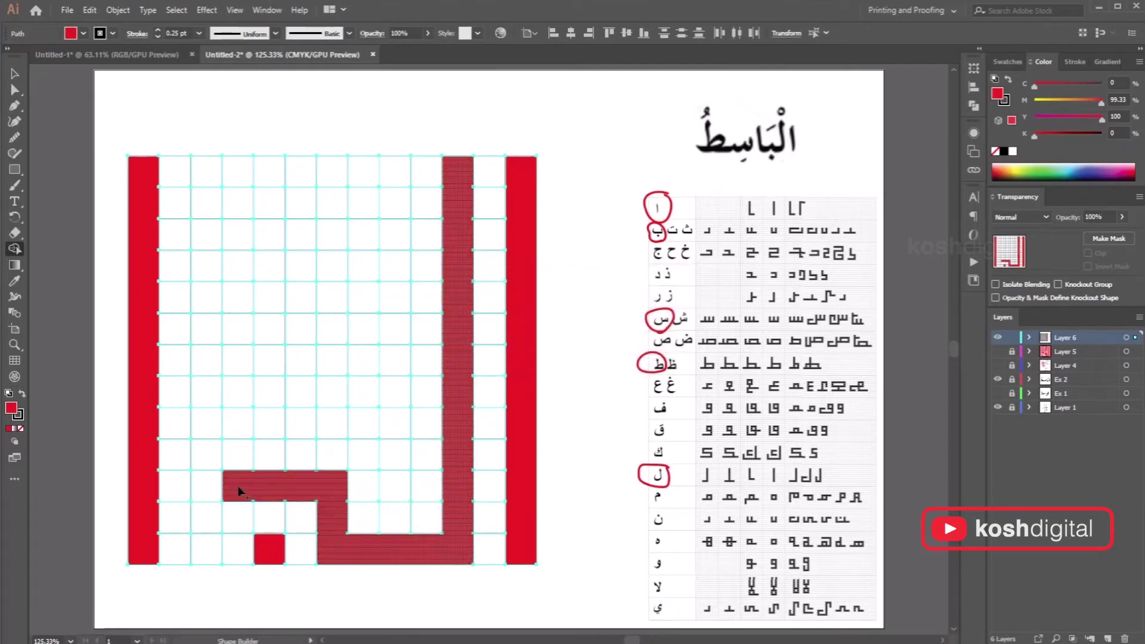
{"action": "mouse_move", "coordinate": [241, 494]}
{"action": "left_mouse_down"}
{"action": "mouse_move", "coordinate": [201, 487]}
{"action": "mouse_move", "coordinate": [205, 544]}
{"action": "mouse_move", "coordinate": [143, 548]}
{"action": "left_mouse_up"}
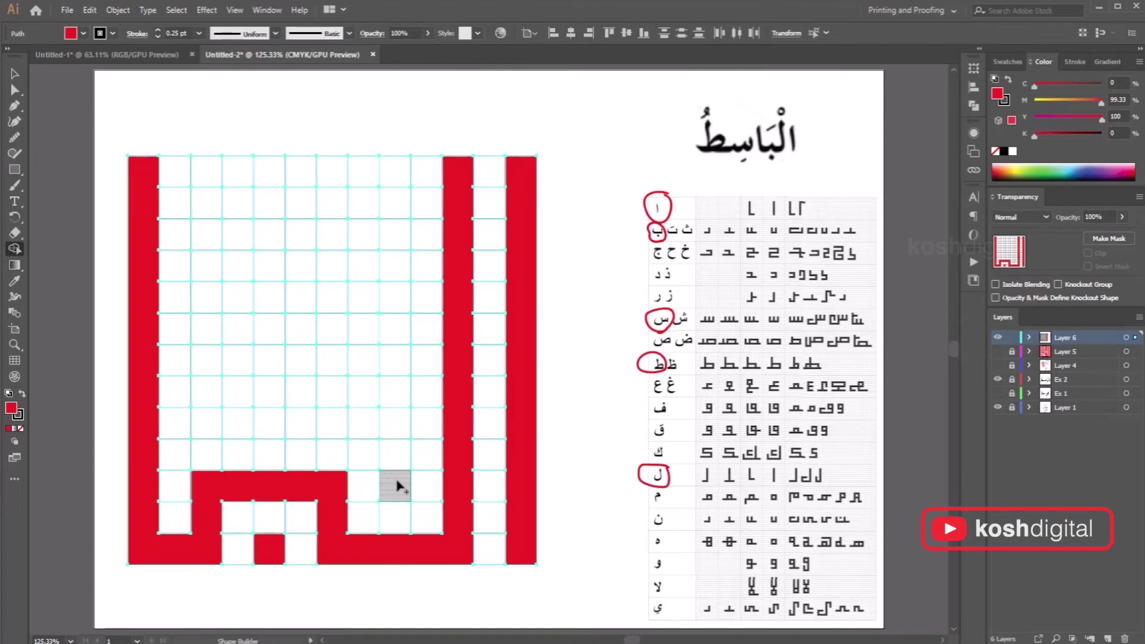
Merge a tall inner column, a middle crossbar, and a vertical stroke hooking right above it
{"action": "left_click_drag", "start_coordinate": [396, 486], "coordinate": [400, 453]}
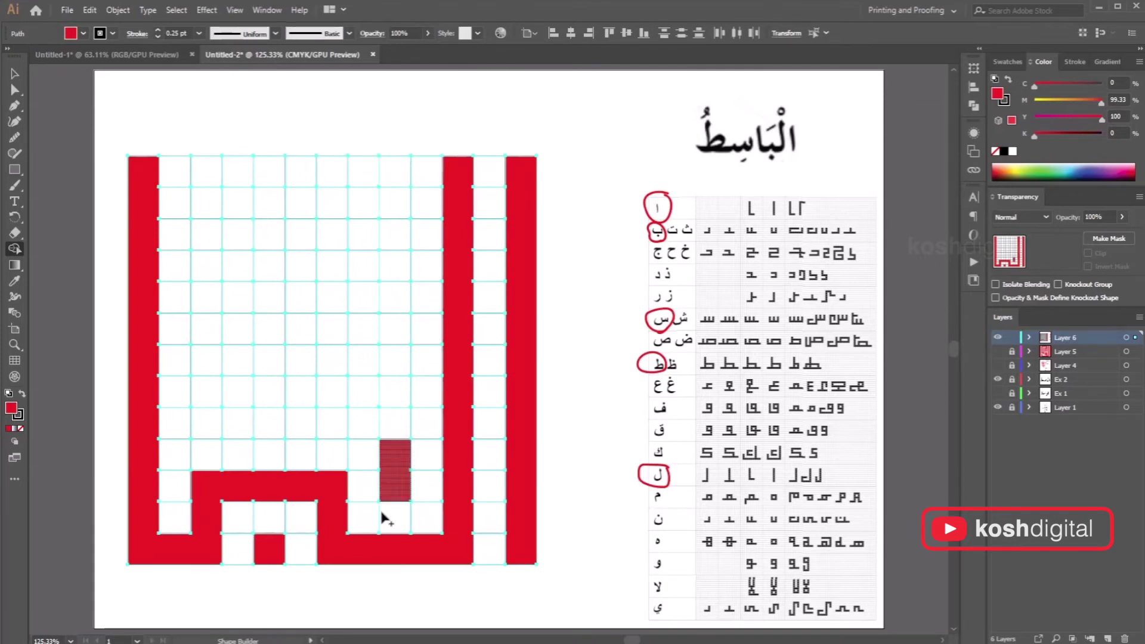
{"action": "left_click_drag", "start_coordinate": [387, 456], "coordinate": [396, 173]}
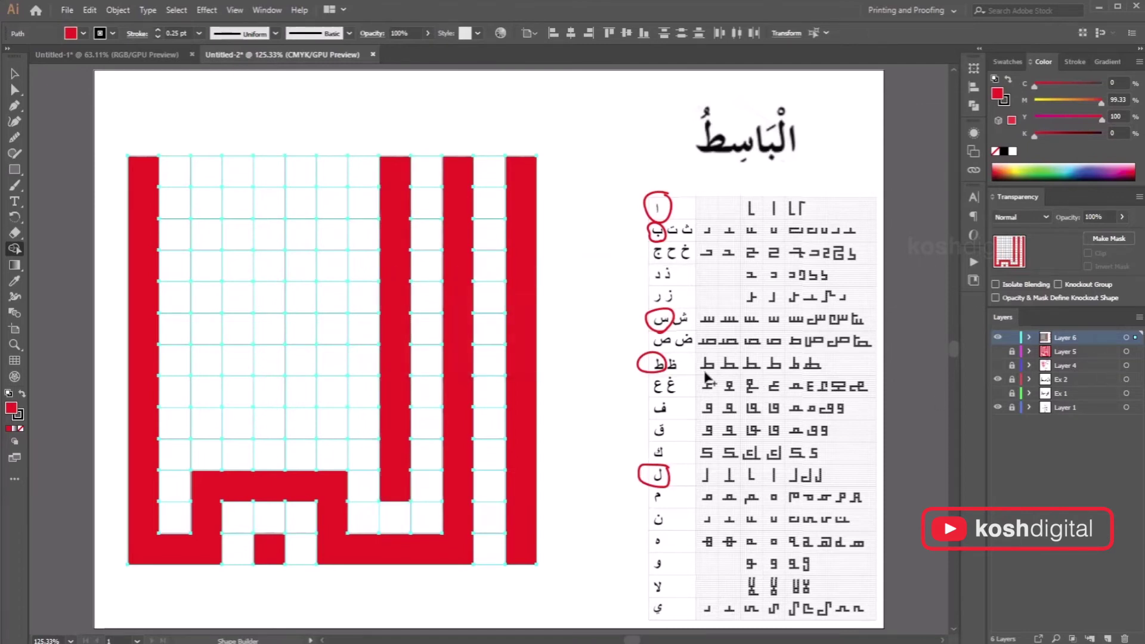
{"action": "left_click_drag", "start_coordinate": [205, 425], "coordinate": [403, 422]}
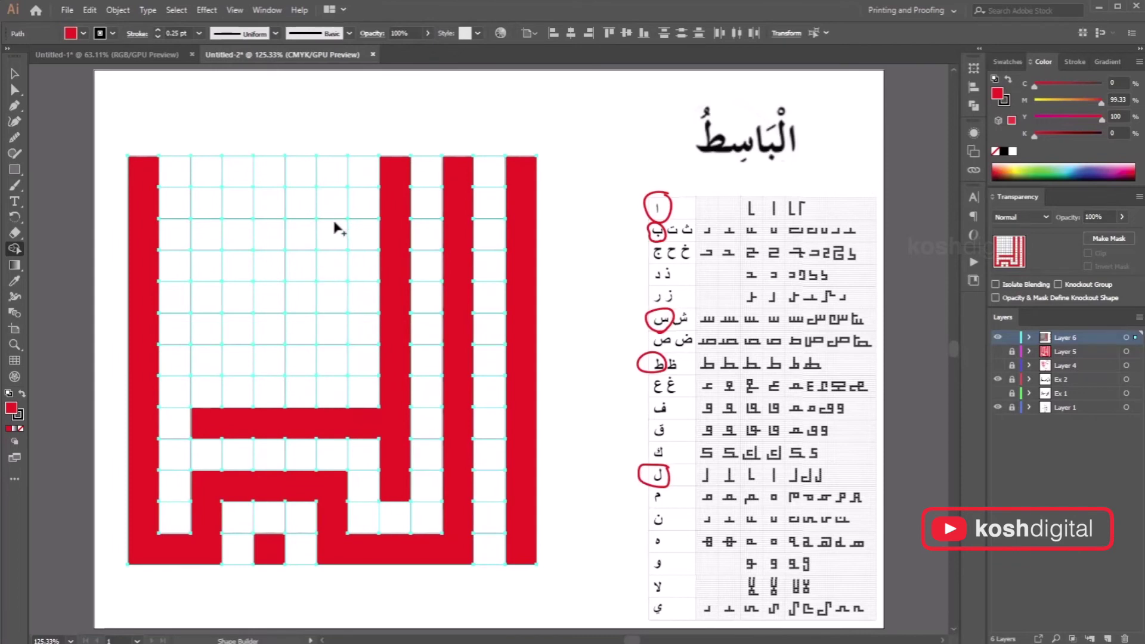
{"action": "left_click_drag", "start_coordinate": [334, 225], "coordinate": [338, 418]}
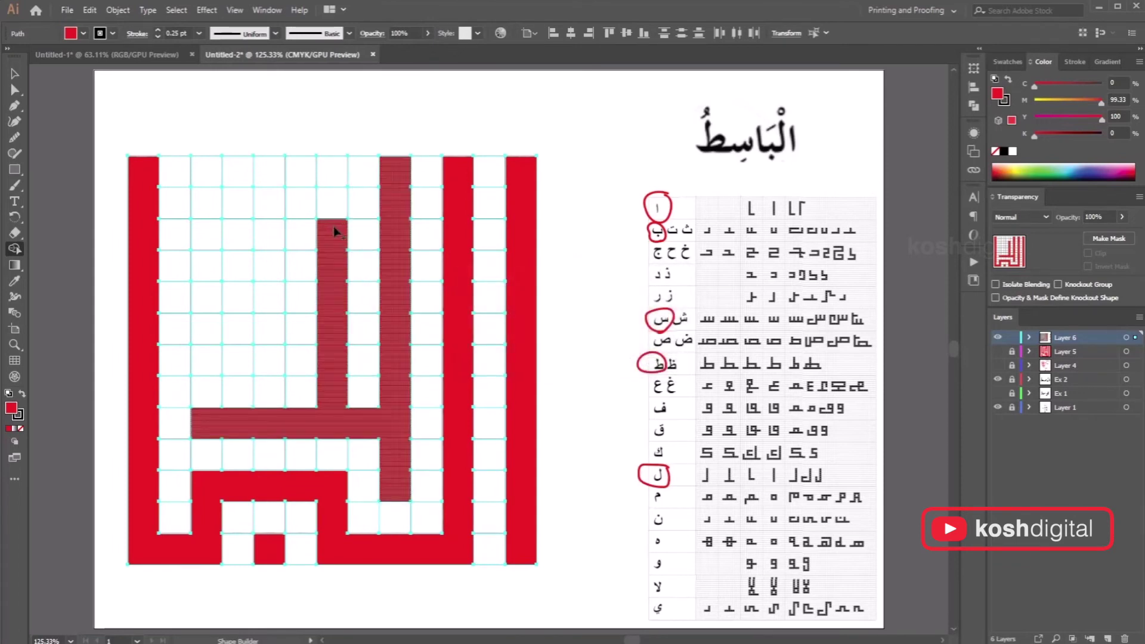
{"action": "left_click_drag", "start_coordinate": [335, 230], "coordinate": [386, 231]}
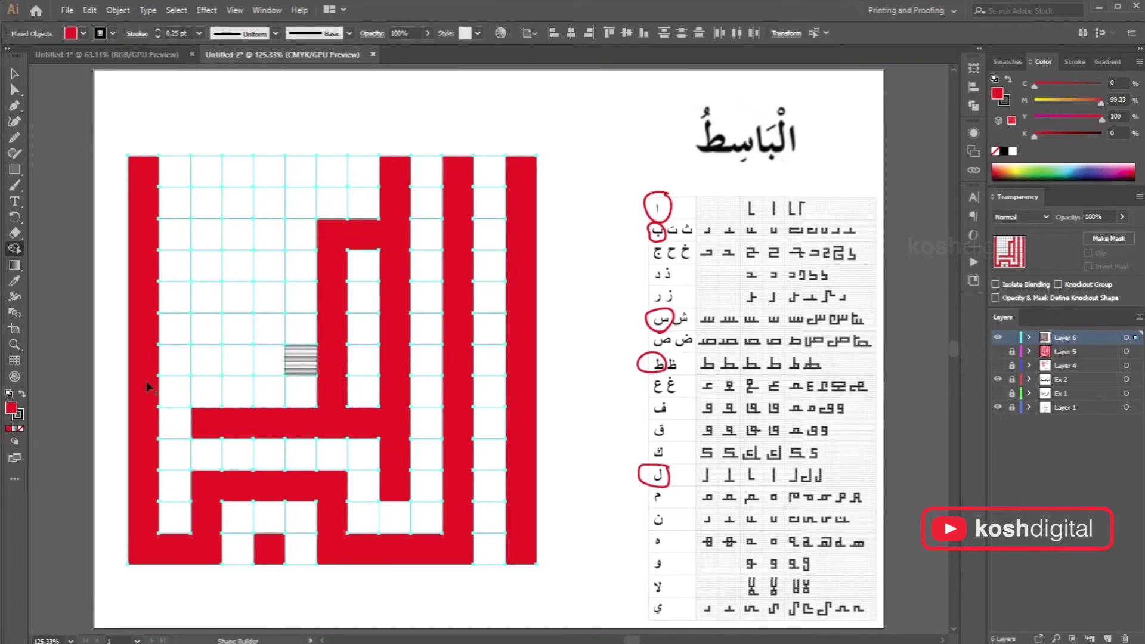
Merge the top crossbar and three upper-left comb prongs into red shapes, then deselect
{"action": "mouse_move", "coordinate": [269, 374]}
{"action": "left_mouse_down"}
{"action": "mouse_move", "coordinate": [209, 364]}
{"action": "mouse_move", "coordinate": [203, 294]}
{"action": "mouse_move", "coordinate": [268, 292]}
{"action": "mouse_move", "coordinate": [207, 290]}
{"action": "mouse_move", "coordinate": [202, 236]}
{"action": "mouse_move", "coordinate": [255, 235]}
{"action": "mouse_move", "coordinate": [196, 232]}
{"action": "mouse_move", "coordinate": [204, 173]}
{"action": "mouse_move", "coordinate": [385, 174]}
{"action": "left_mouse_up"}
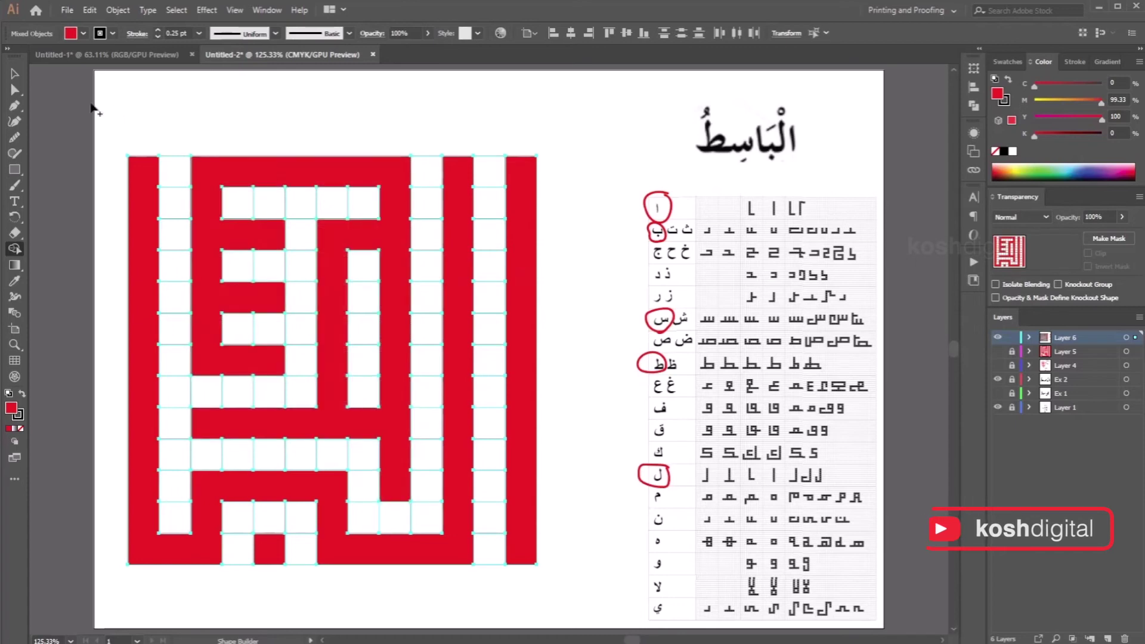
{"action": "key", "text": "v"}
{"action": "left_click", "coordinate": [796, 229]}
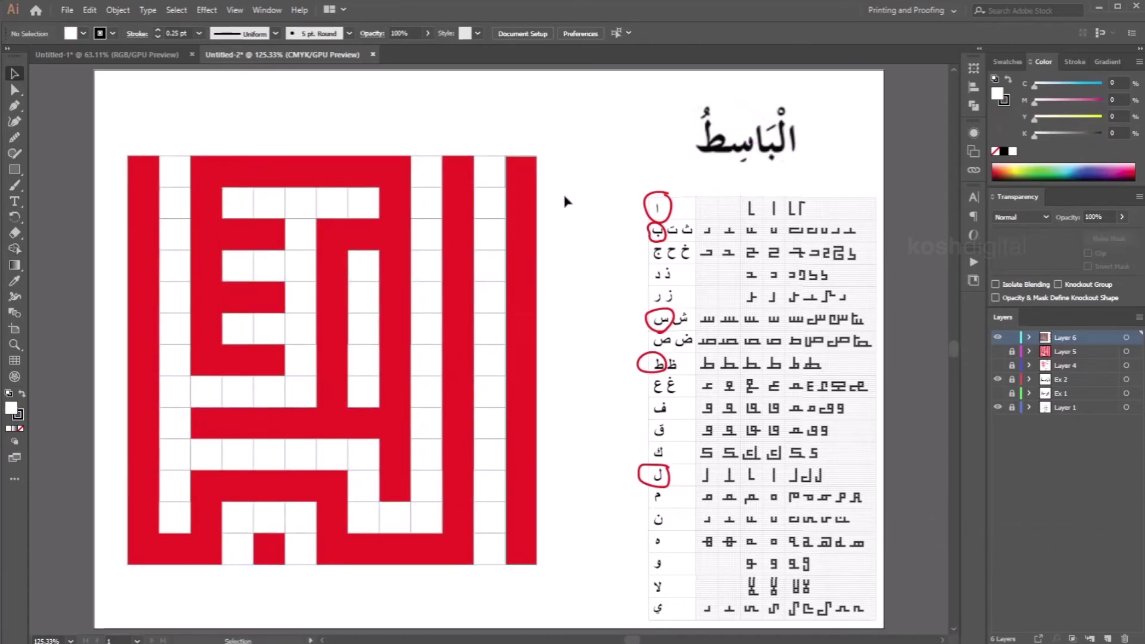
Undo and redo back to the finished red الباسط, then select it and deselect to check it
{"action": "key", "text": "ctrl+z"}
{"action": "key", "text": "ctrl+z"}
{"action": "key", "text": "ctrl+z"}
{"action": "key", "text": "ctrl+z"}
{"action": "key", "text": "ctrl+z"}
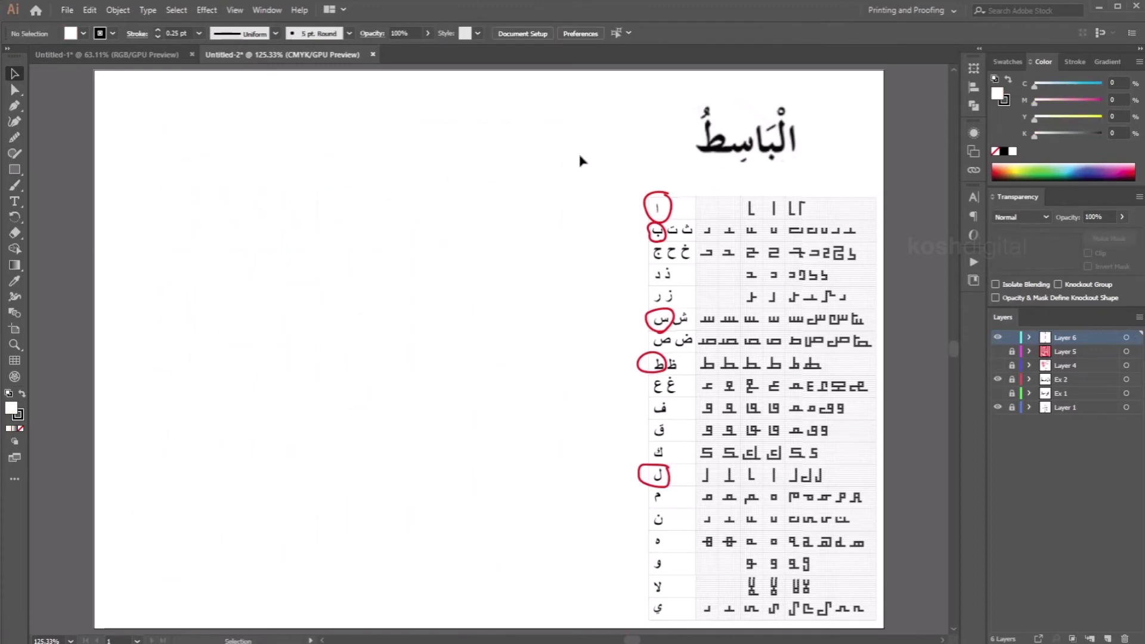
{"action": "key", "text": "ctrl+shift+z"}
{"action": "key", "text": "ctrl+shift+z"}
{"action": "key", "text": "ctrl+shift+z"}
{"action": "key", "text": "ctrl+shift+z"}
{"action": "key", "text": "ctrl+shift+z"}
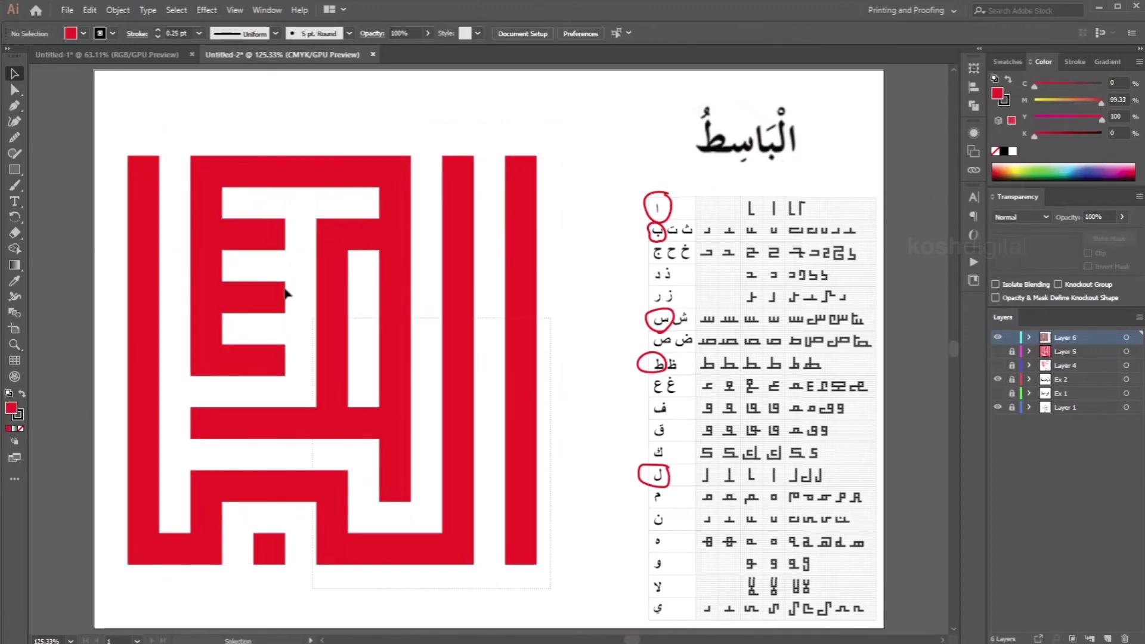
{"action": "left_click_drag", "start_coordinate": [113, 149], "coordinate": [137, 418]}
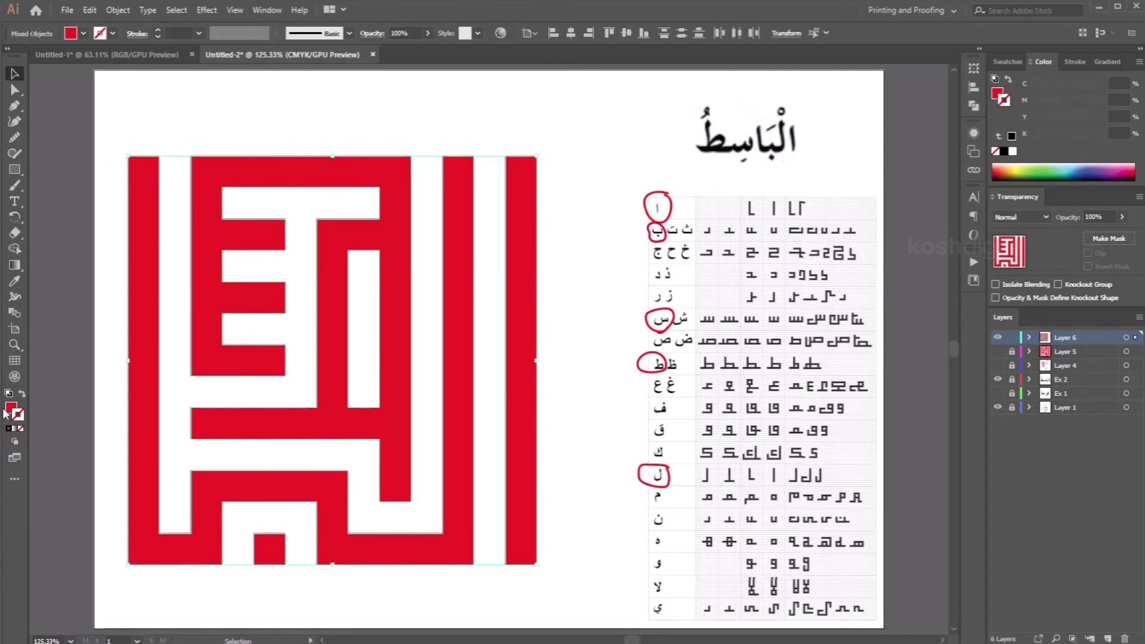
{"action": "left_click", "coordinate": [608, 134]}
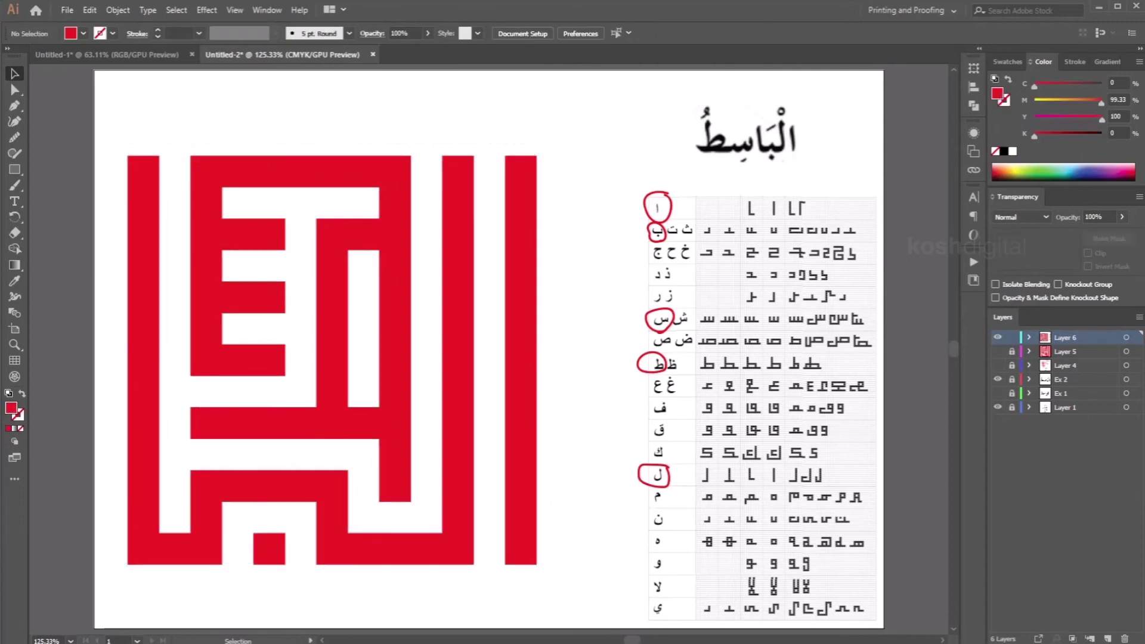